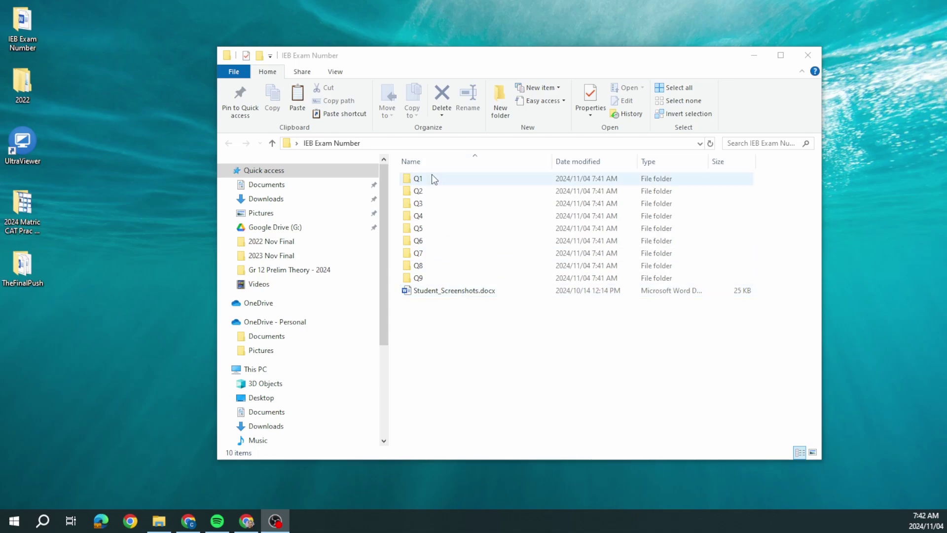
# - Open the Q1 folder, maximise the Explorer window and switch to Small icons view
pyautogui.doubleClick(418, 178)
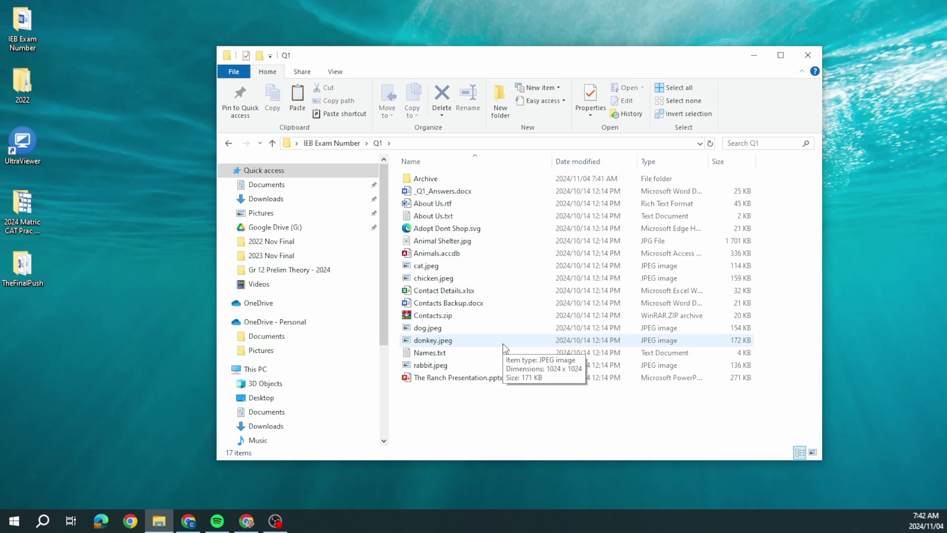
pyautogui.doubleClick(560, 55)
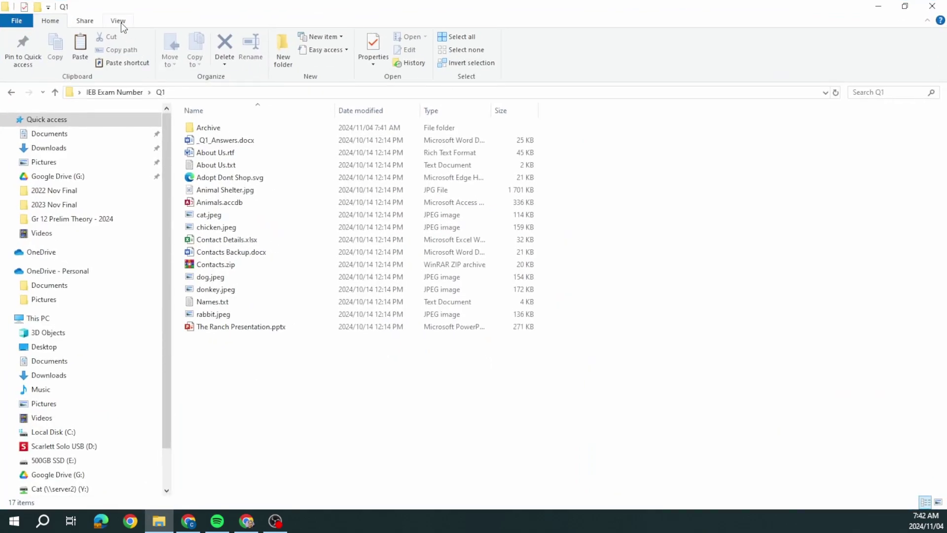
pyautogui.click(120, 22)
pyautogui.click(132, 49)
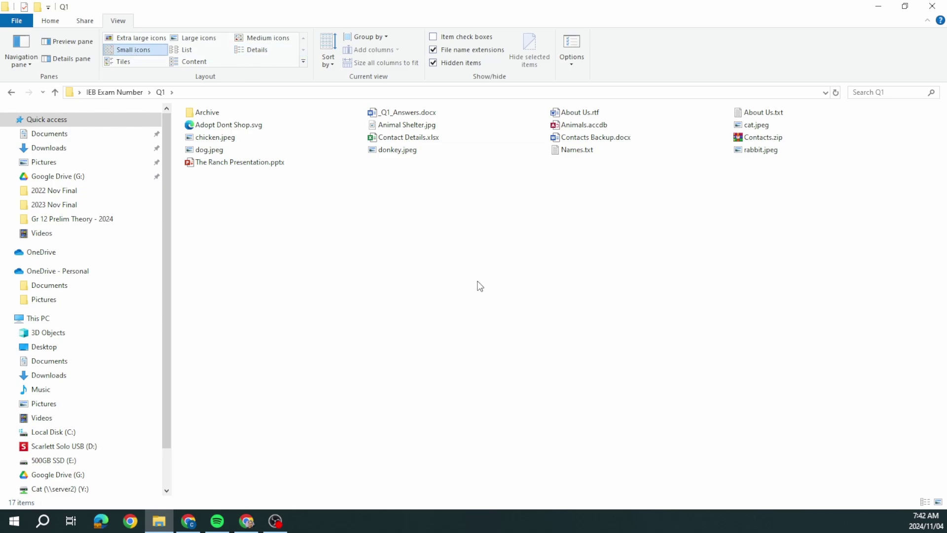
# - Return to the Q1 folder and open _Q1_Answers.docx in Word
pyautogui.click(12, 93)
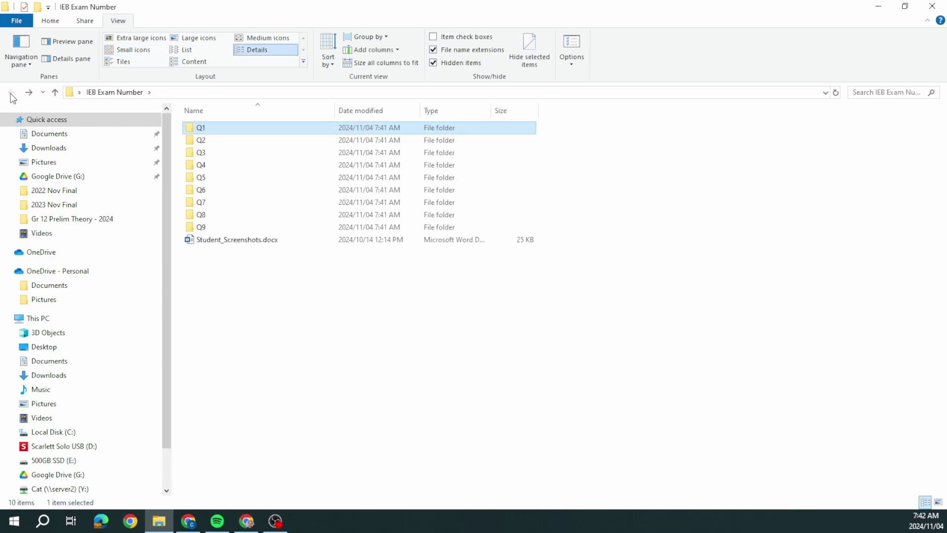
pyautogui.doubleClick(193, 129)
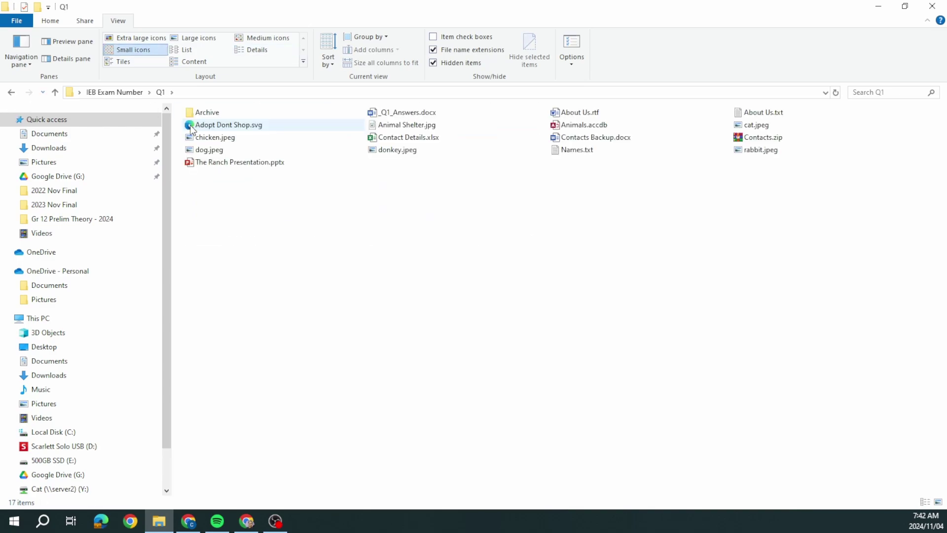
pyautogui.doubleClick(377, 112)
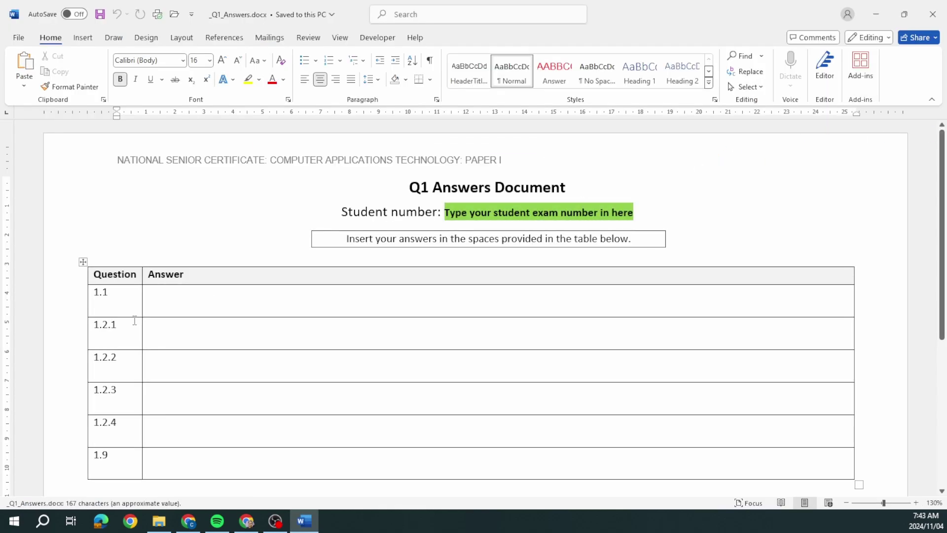
# - Launch Snipping Tool and capture a new snip of the full Q1 folder window
pyautogui.click(171, 298)
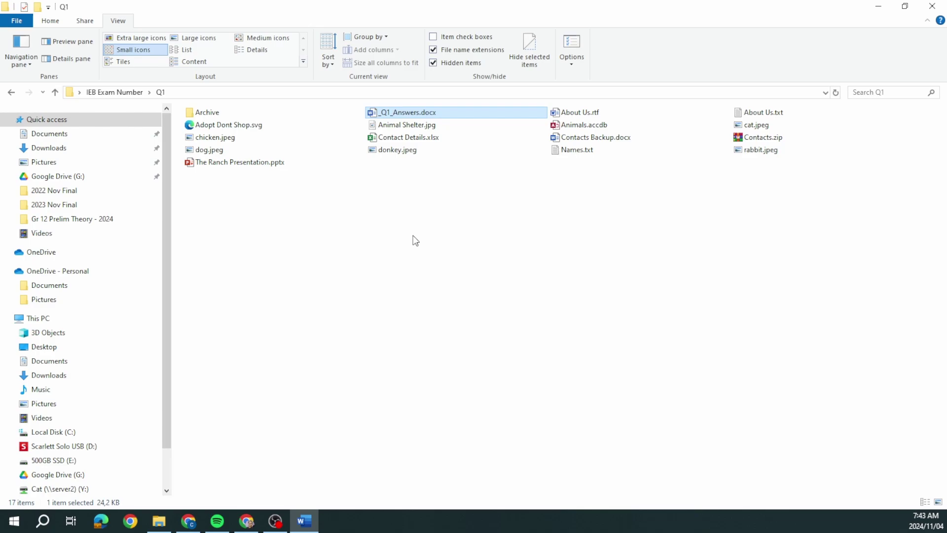
pyautogui.click(415, 240)
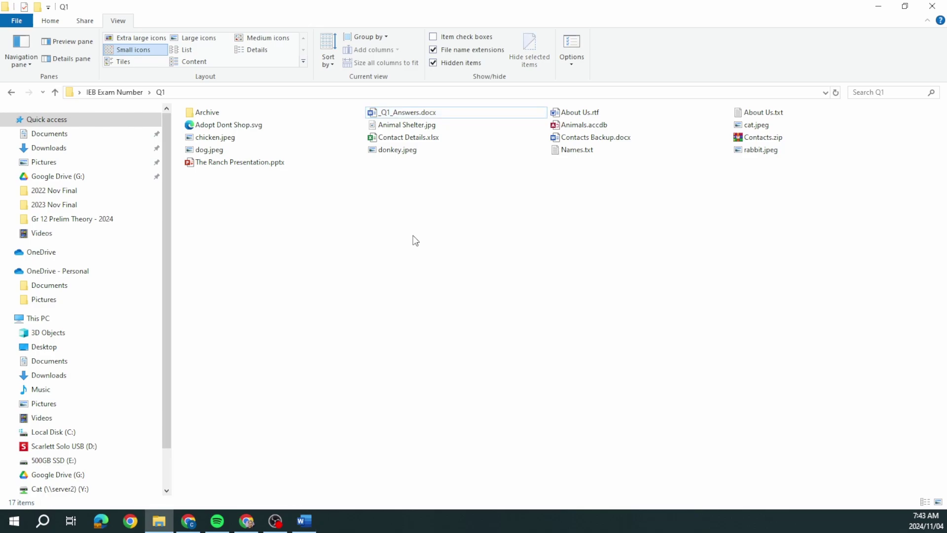
pyautogui.click(49, 526)
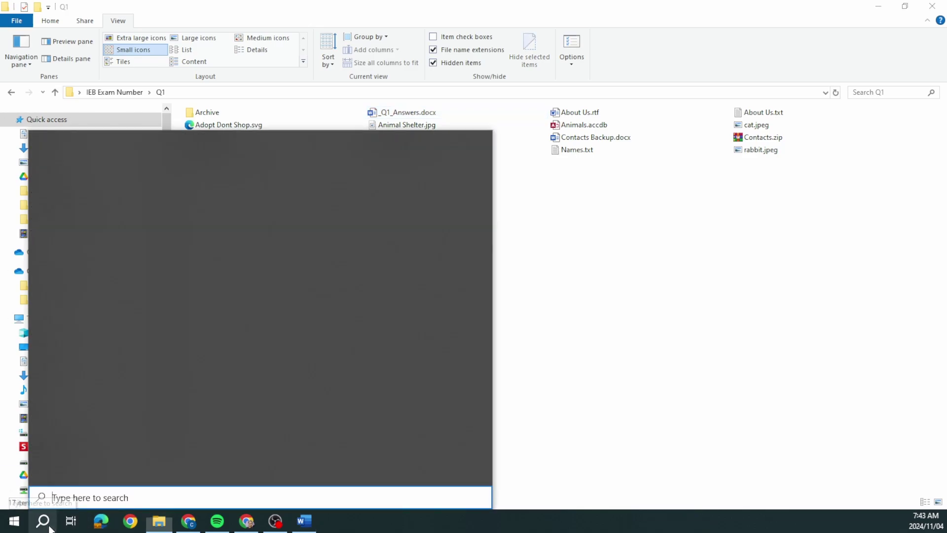
pyautogui.write('snipp')
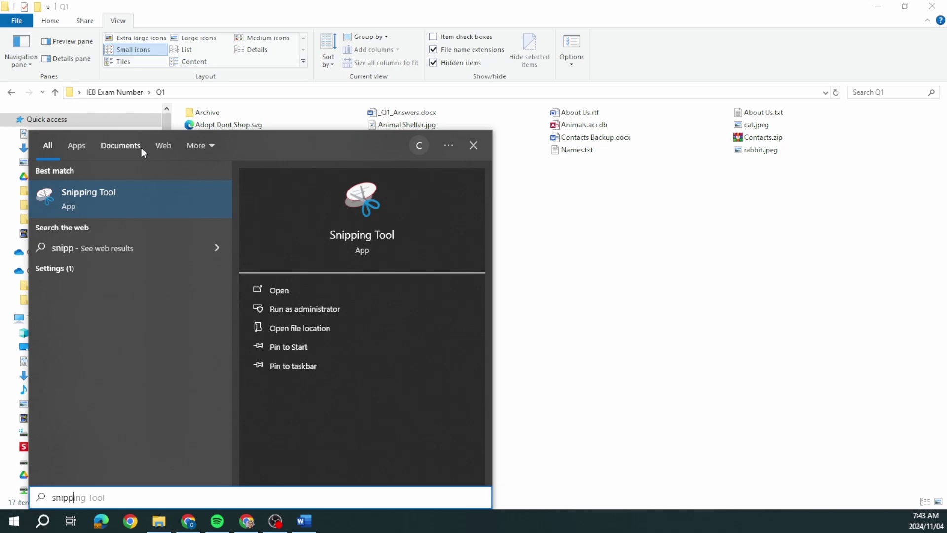
pyautogui.click(113, 206)
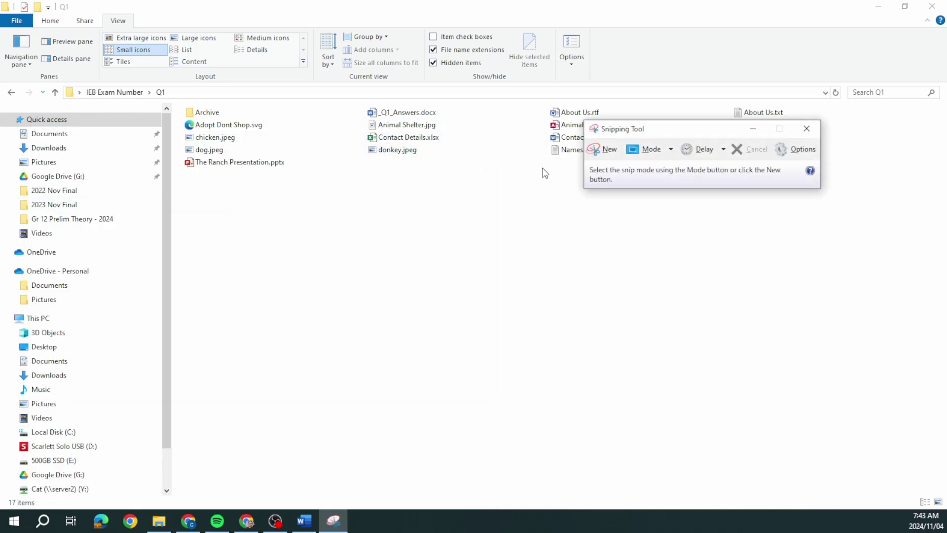
pyautogui.click(597, 153)
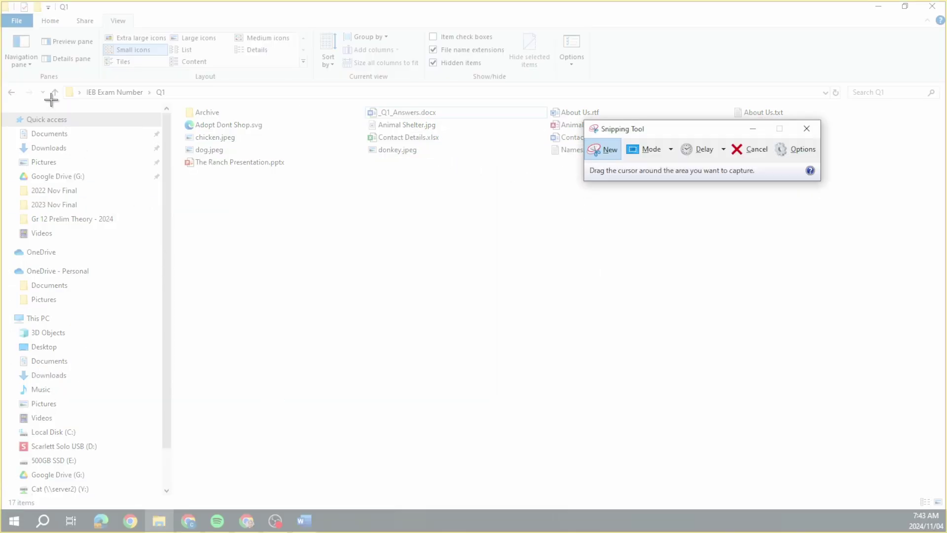
pyautogui.moveTo(4, 7); pyautogui.dragTo(942, 402)
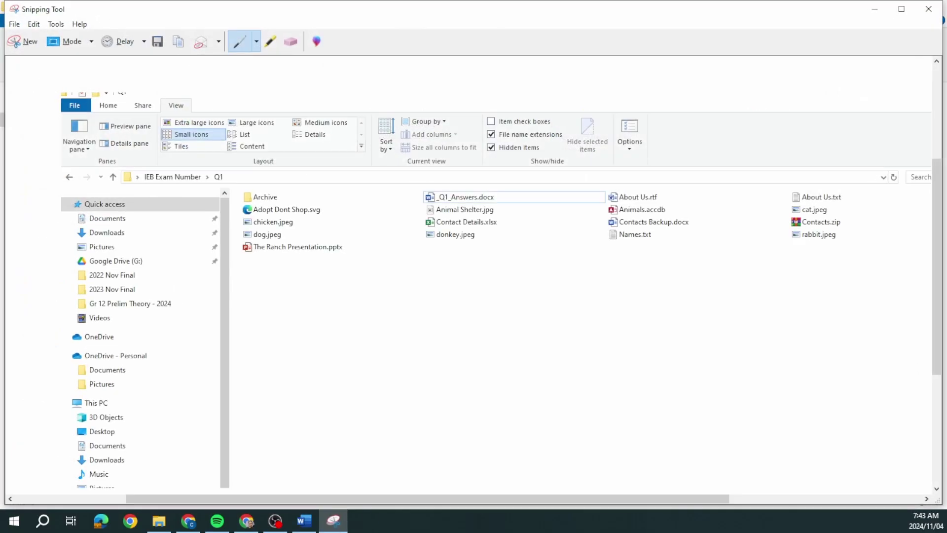
# - Paste the folder snip as a picture into the 1.1 answer cell and shrink it
pyautogui.click(304, 521)
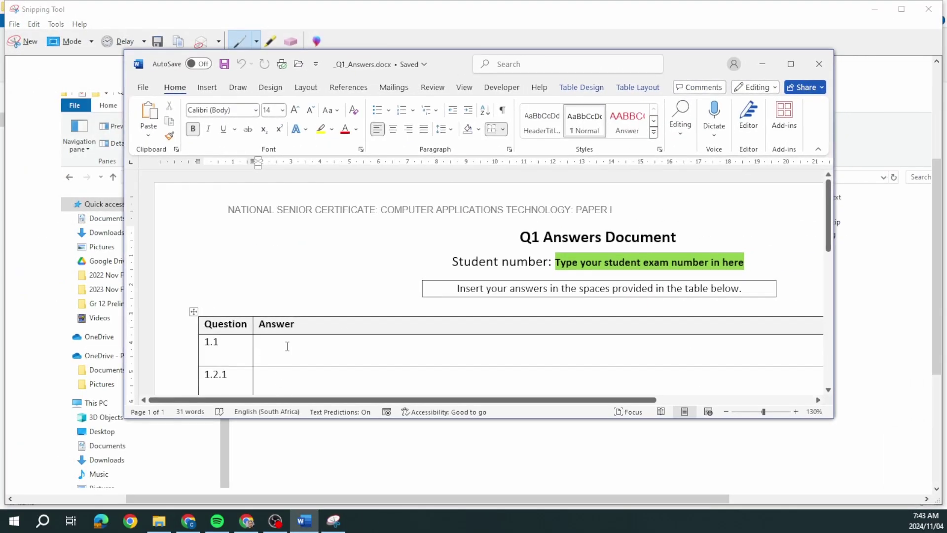
pyautogui.rightClick(287, 346)
pyautogui.click(317, 128)
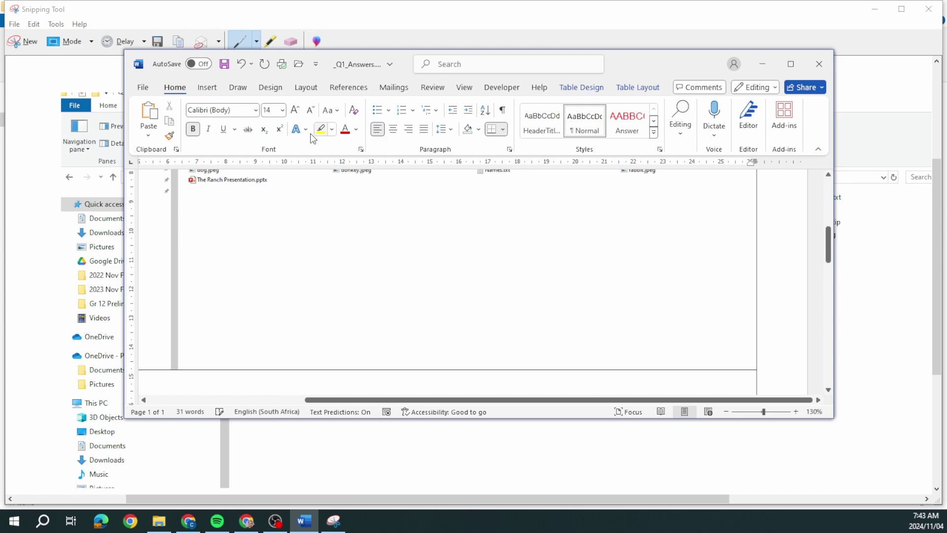
pyautogui.doubleClick(649, 59)
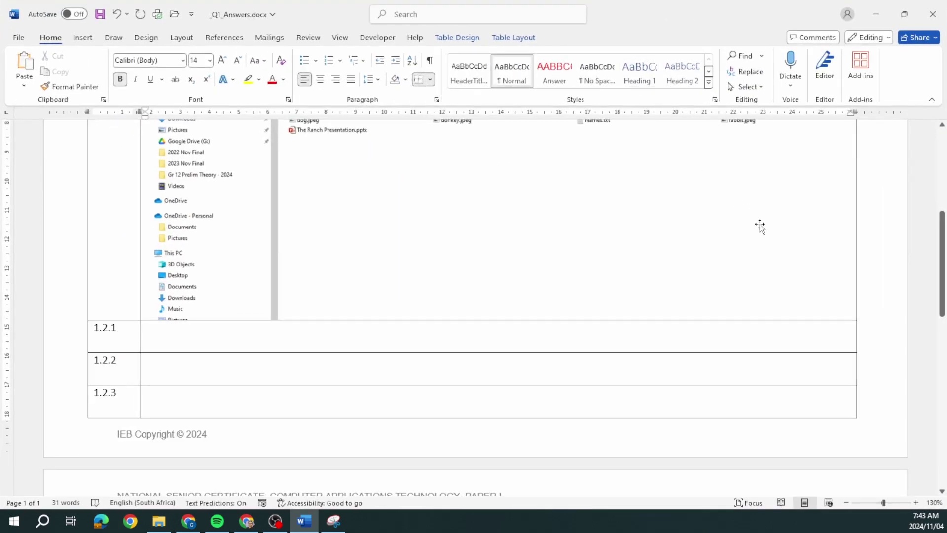
pyautogui.click(801, 283)
pyautogui.moveTo(886, 320); pyautogui.dragTo(530, 188)
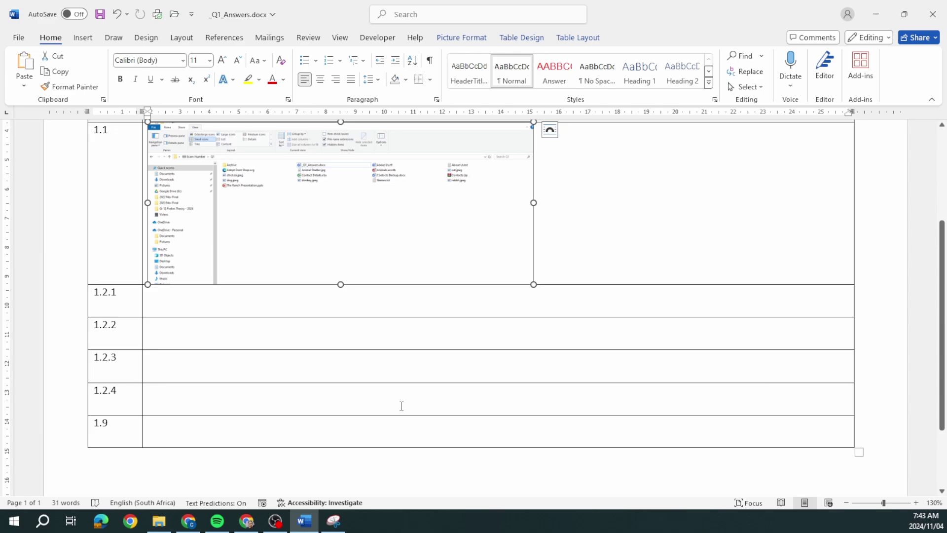
# - Reposition the Word window, check the exam number placeholder, and return to the snip
pyautogui.hotkey('alt', 'Tab')
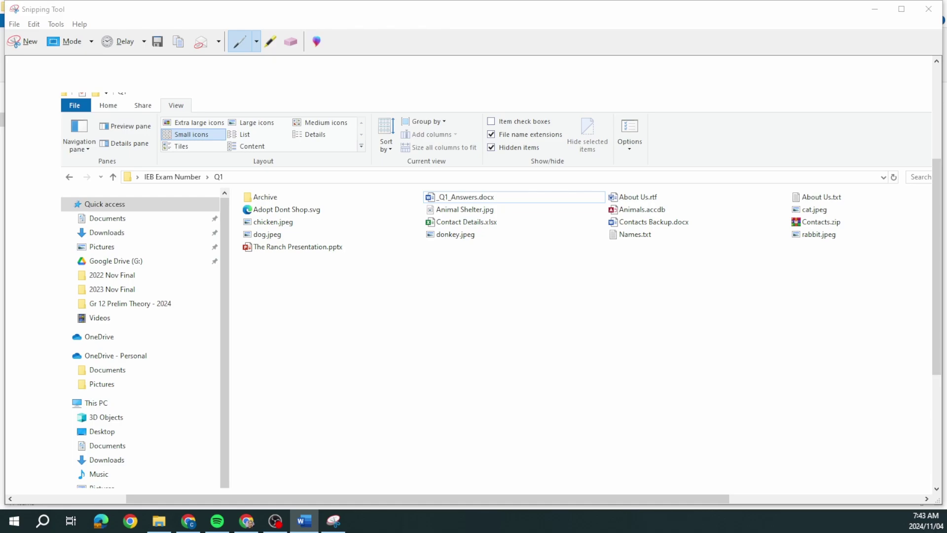
pyautogui.hotkey('alt', 'Tab')
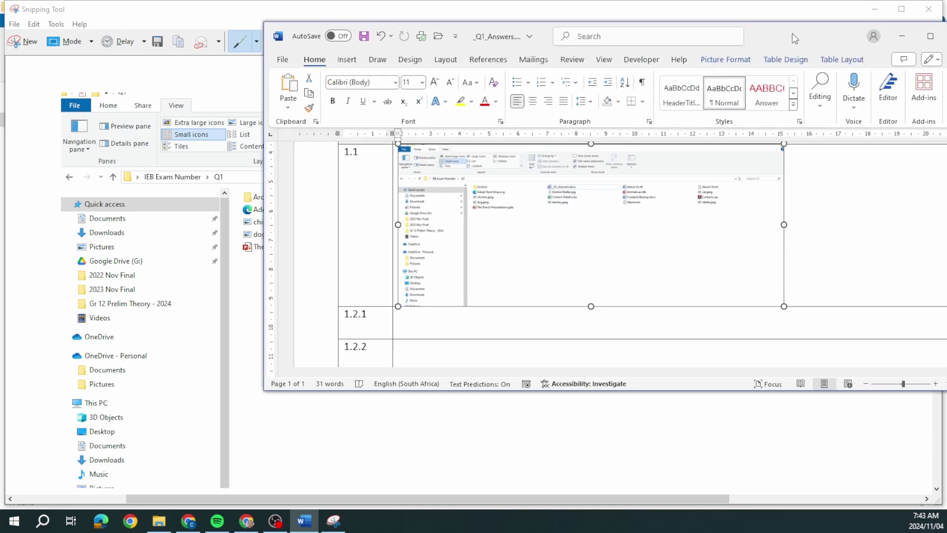
pyautogui.moveTo(792, 34); pyautogui.dragTo(630, 52)
pyautogui.scroll(3, 569, 305)
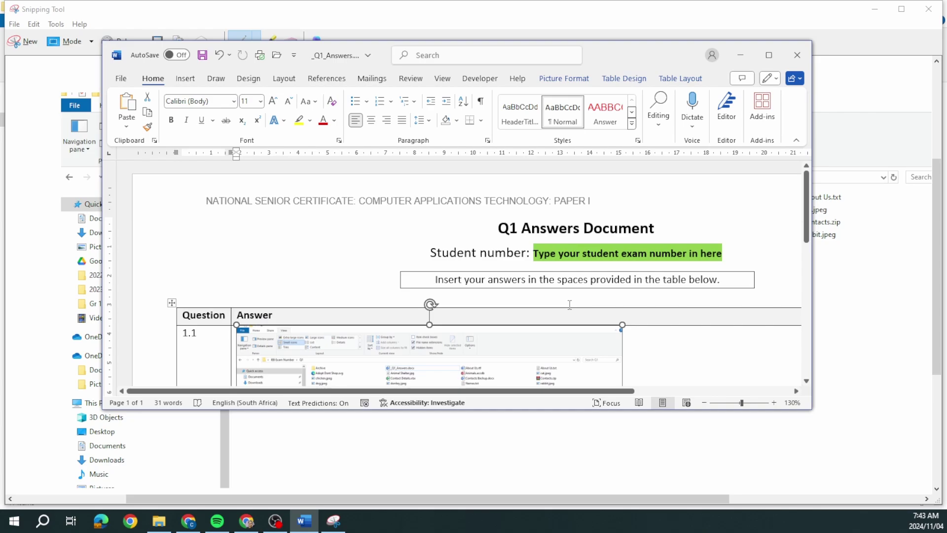
pyautogui.click(552, 252)
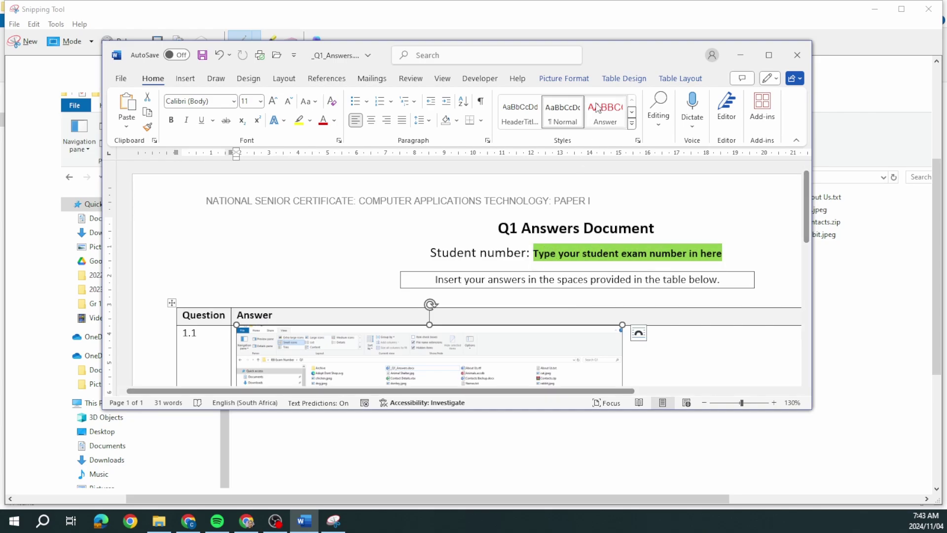
pyautogui.scroll(-5, 584, 235)
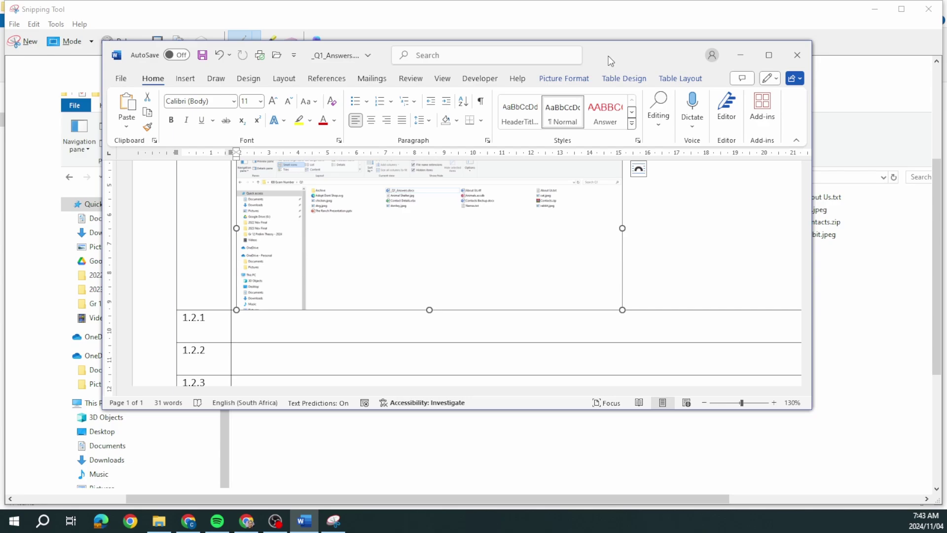
pyautogui.moveTo(608, 55); pyautogui.dragTo(766, 60)
pyautogui.hotkey('alt', 'Tab')
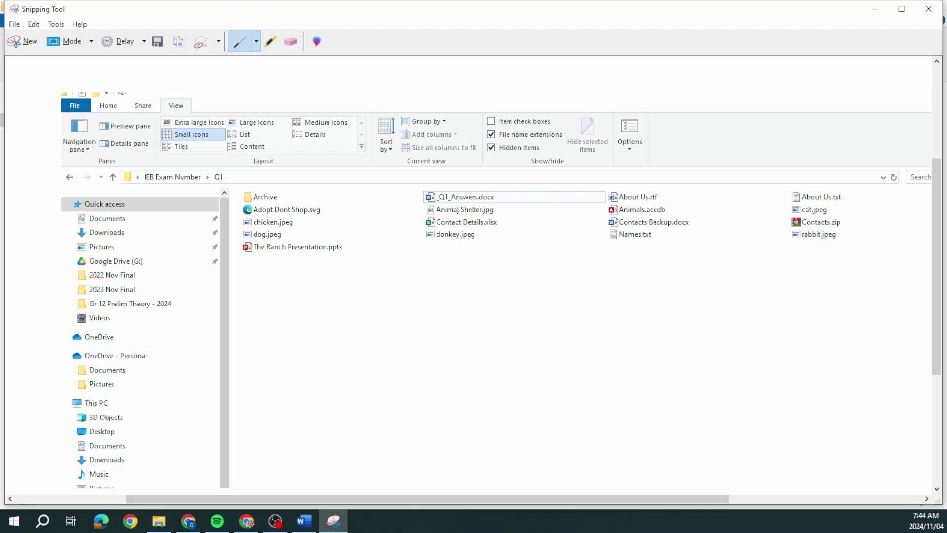
# - Close Snipping Tool without saving and show the Details tab of Animal Shelter.jpg's properties
pyautogui.click(928, 9)
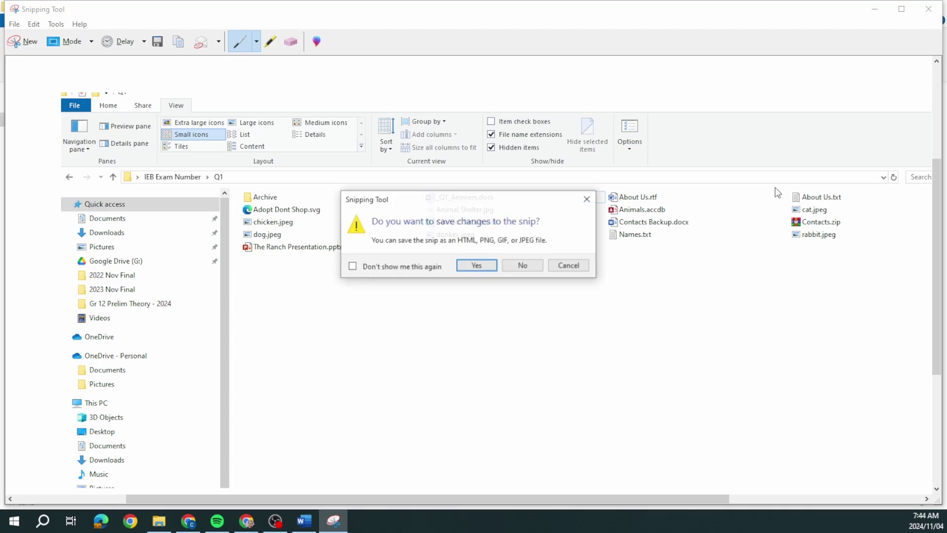
pyautogui.click(520, 265)
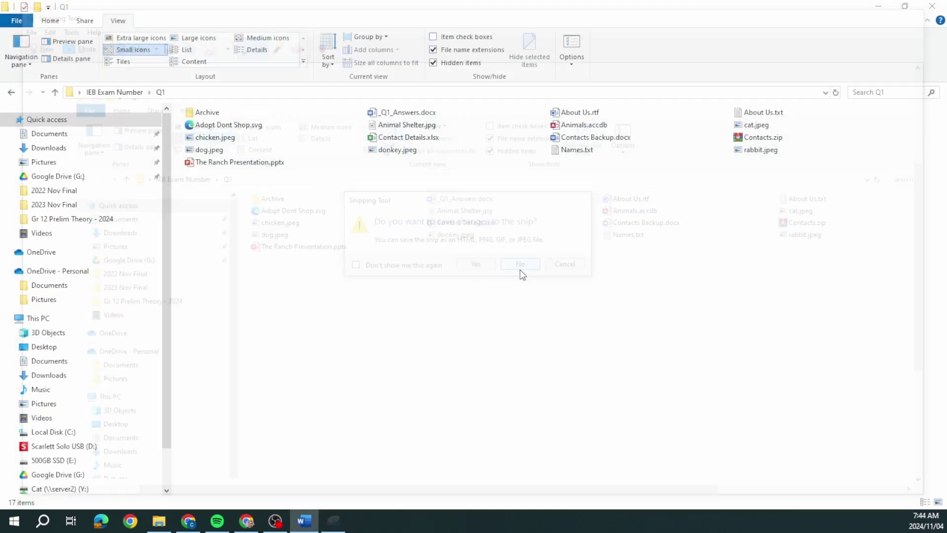
pyautogui.click(412, 125)
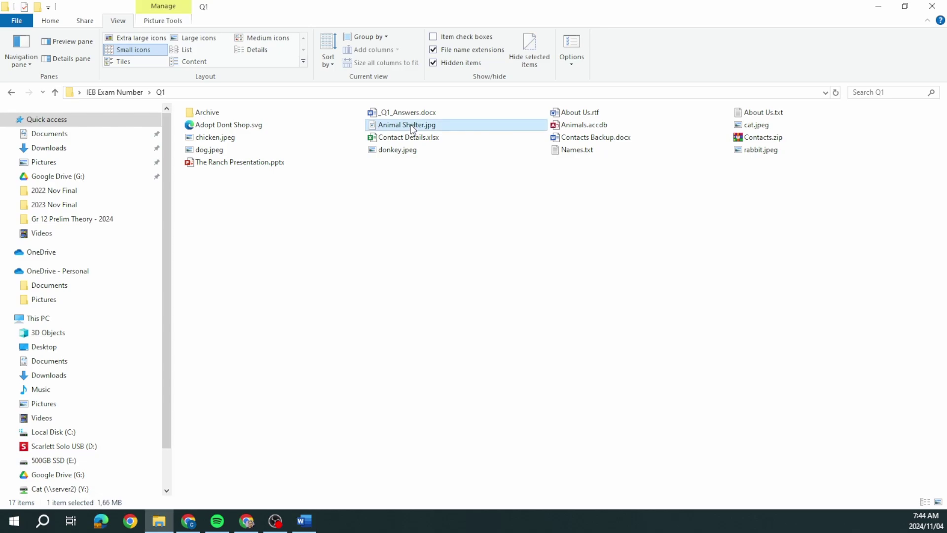
pyautogui.rightClick(411, 125)
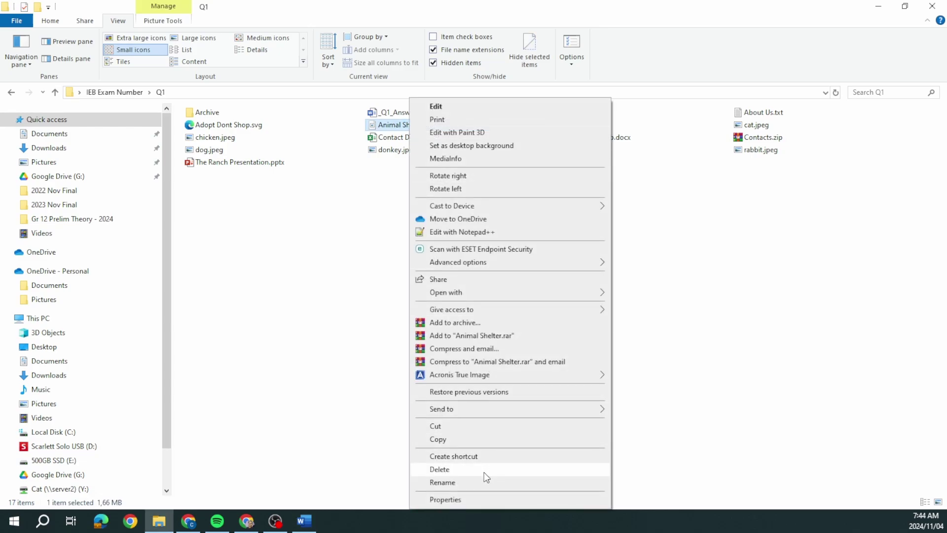
pyautogui.click(481, 499)
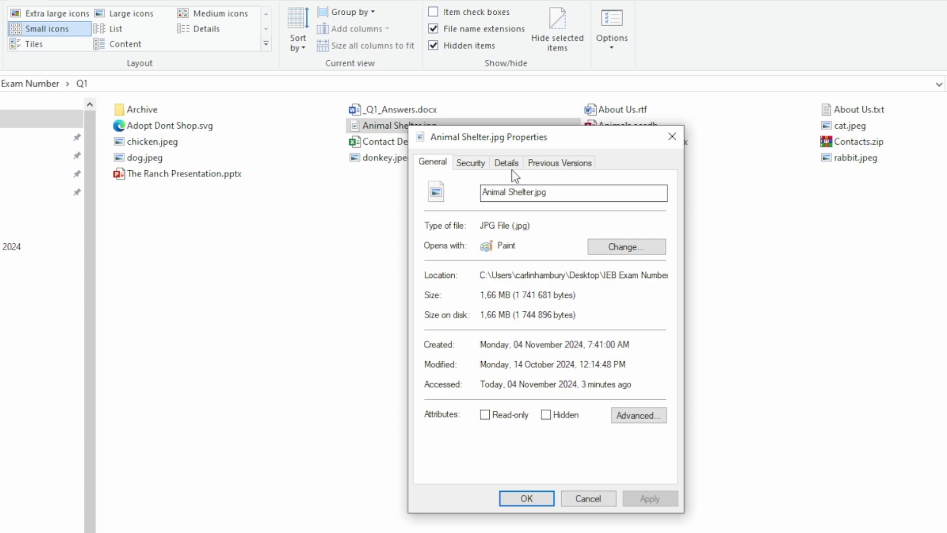
pyautogui.click(508, 164)
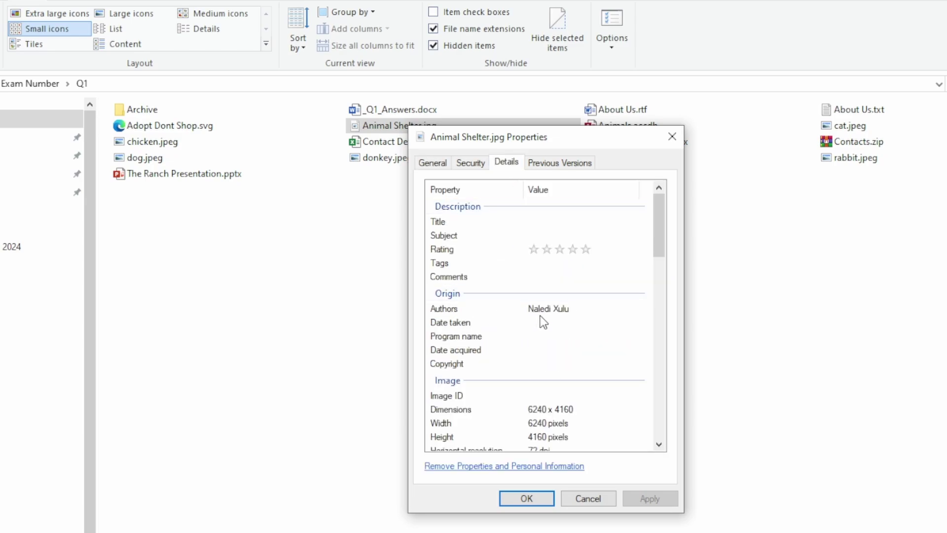
# - Arrange the properties window beside Word with the author entry selected
pyautogui.moveTo(590, 136); pyautogui.dragTo(225, 91)
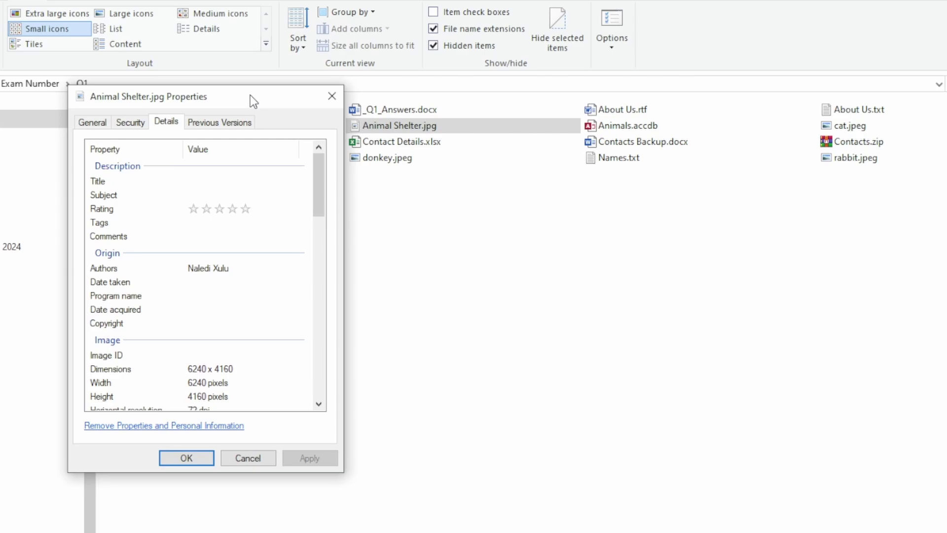
pyautogui.click(236, 232)
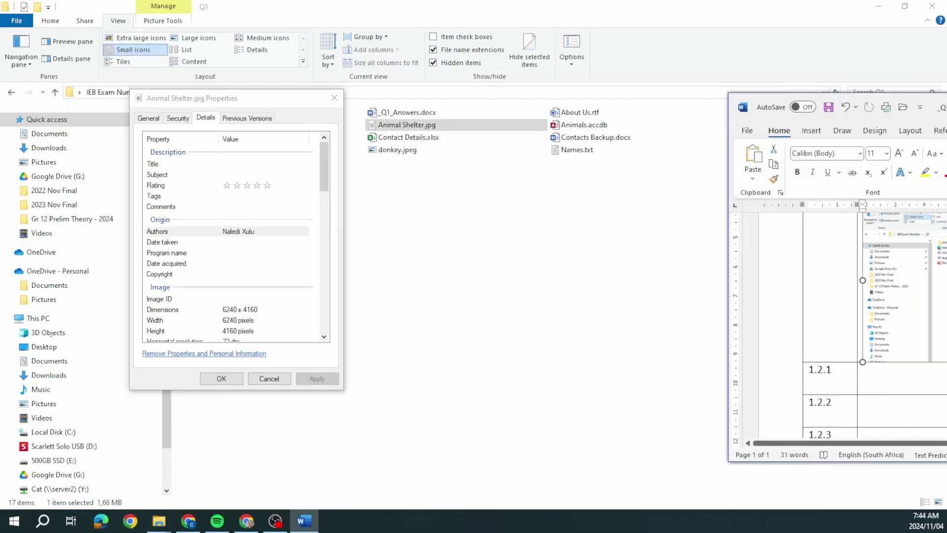
pyautogui.moveTo(946, 94); pyautogui.dragTo(661, 94)
# - Type the photo author's full name into cell 1.2.1, then close Animal Shelter.jpg's properties
pyautogui.click(587, 379)
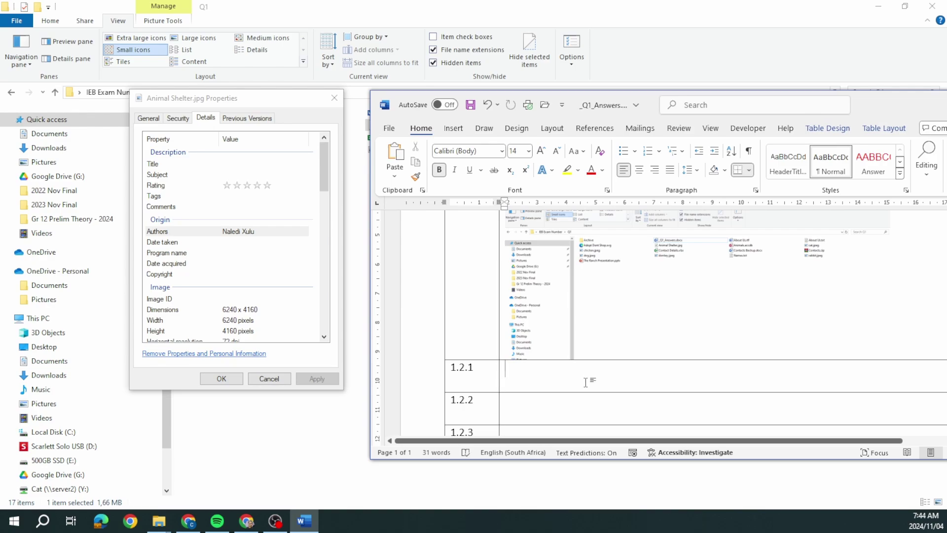
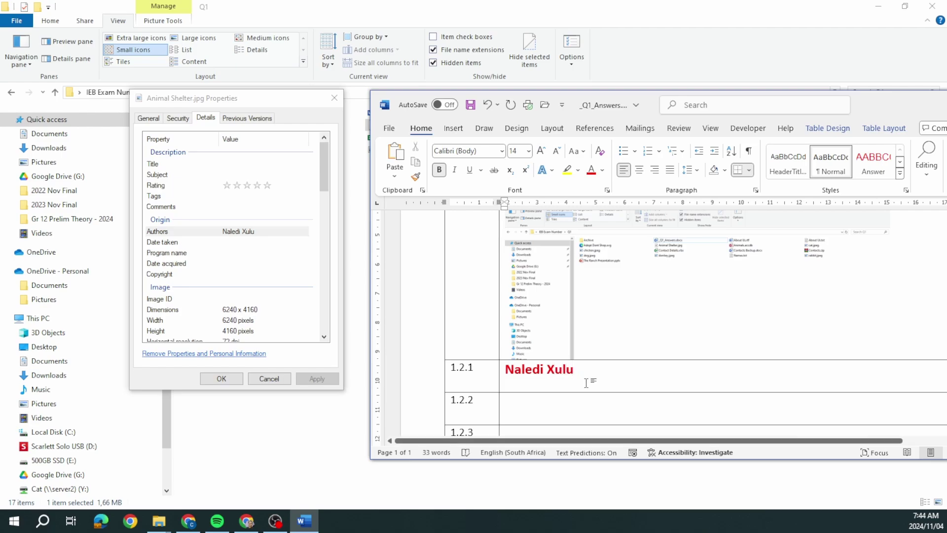
pyautogui.click(272, 379)
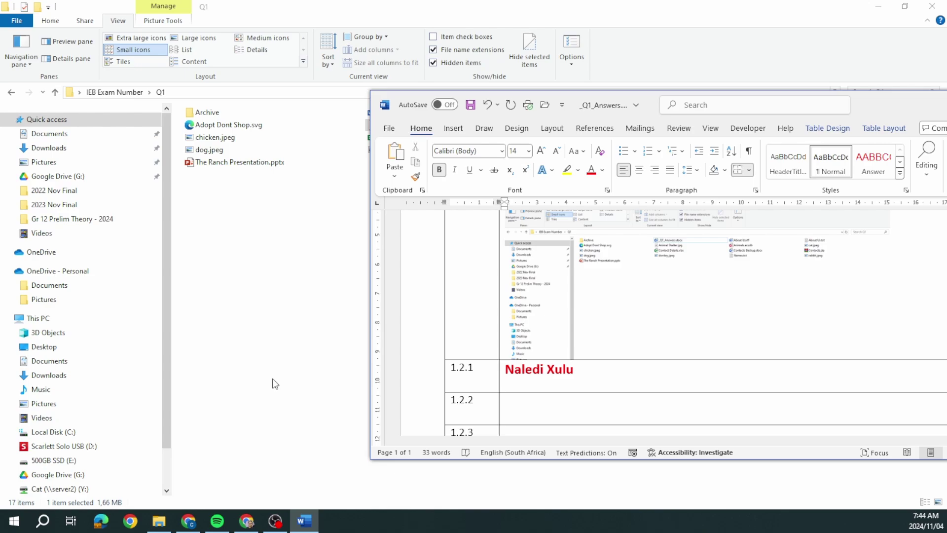
# - Copy the Location path from Animals.accdb's properties, then close the dialog
pyautogui.click(295, 351)
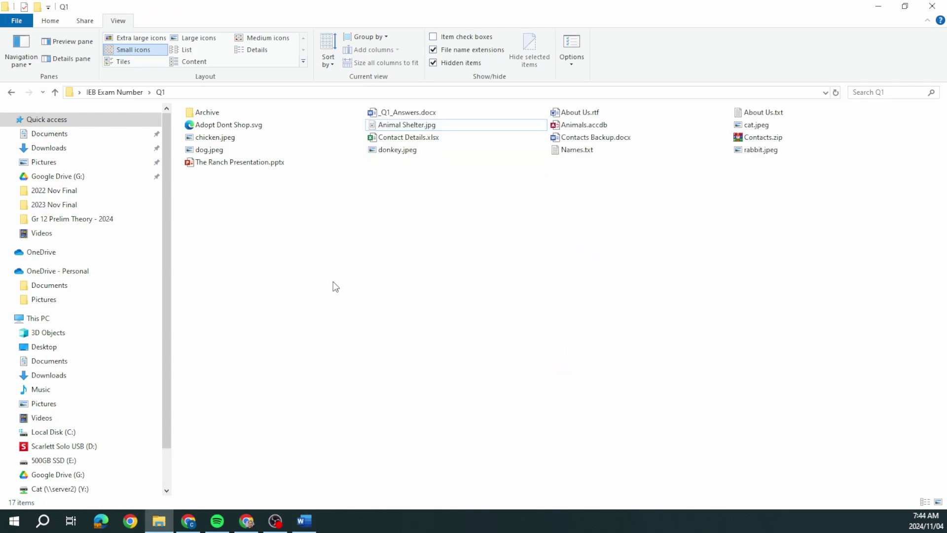
pyautogui.click(580, 127)
pyautogui.rightClick(580, 129)
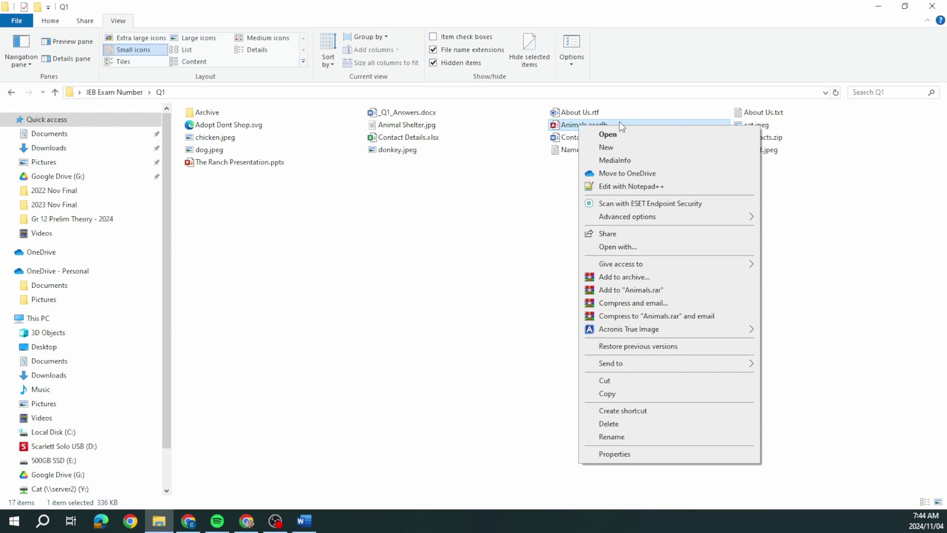
pyautogui.click(655, 453)
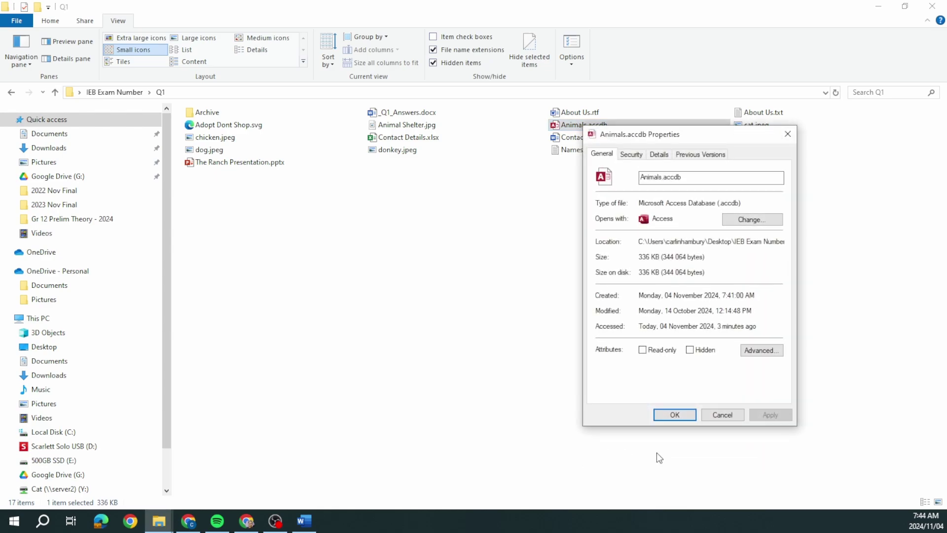
pyautogui.moveTo(686, 132); pyautogui.dragTo(447, 129)
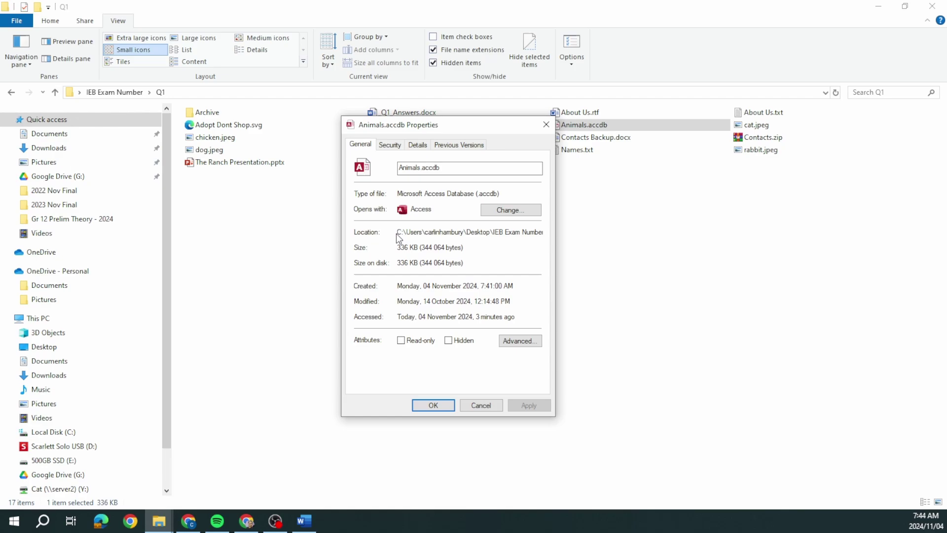
pyautogui.moveTo(397, 232); pyautogui.dragTo(547, 234)
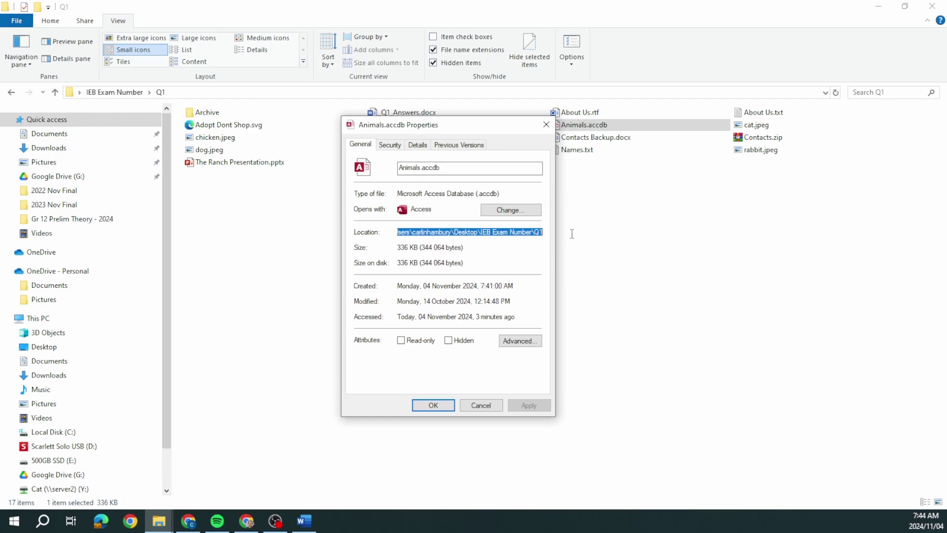
pyautogui.rightClick(527, 233)
pyautogui.click(548, 272)
pyautogui.click(493, 407)
# - Paste the folder path into Word cell 1.2.2 and minimise Word
pyautogui.hotkey('alt', 'Tab')
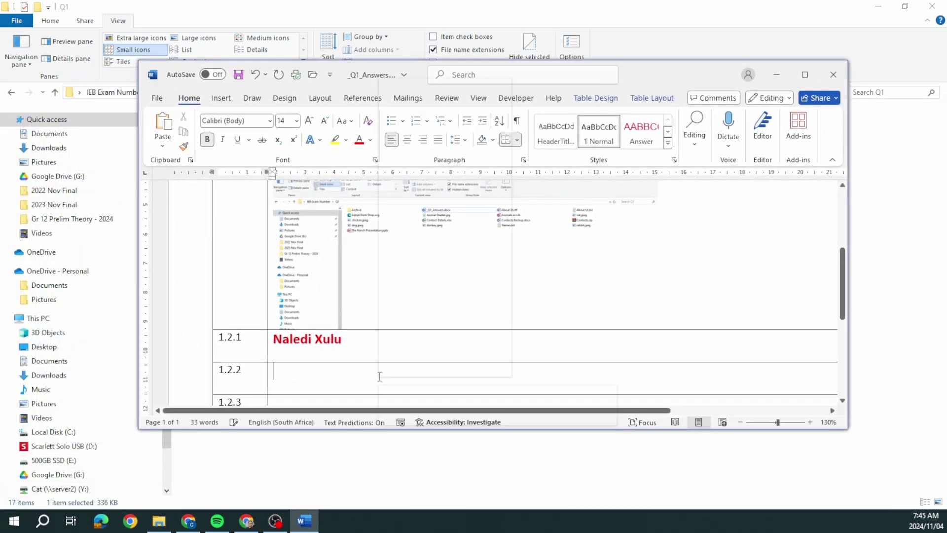
pyautogui.rightClick(380, 375)
pyautogui.click(407, 158)
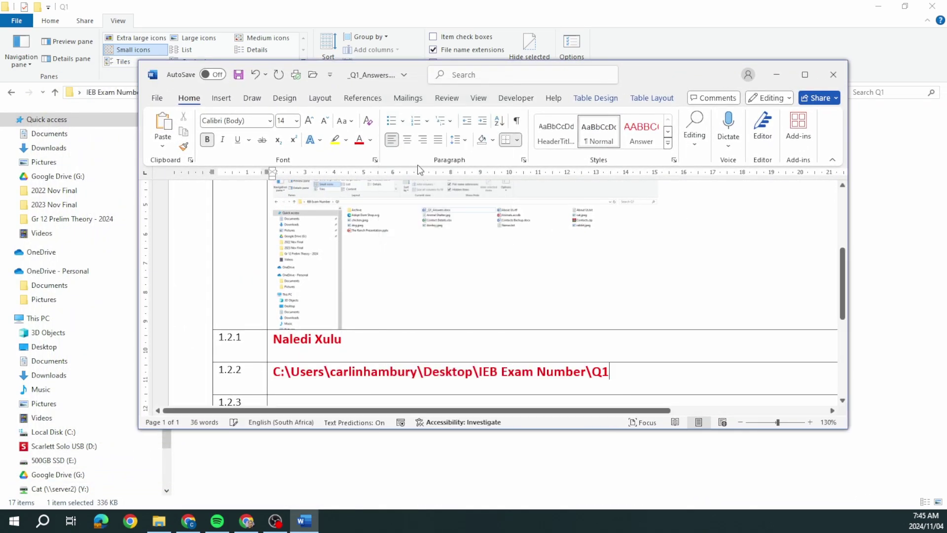
pyautogui.click(776, 75)
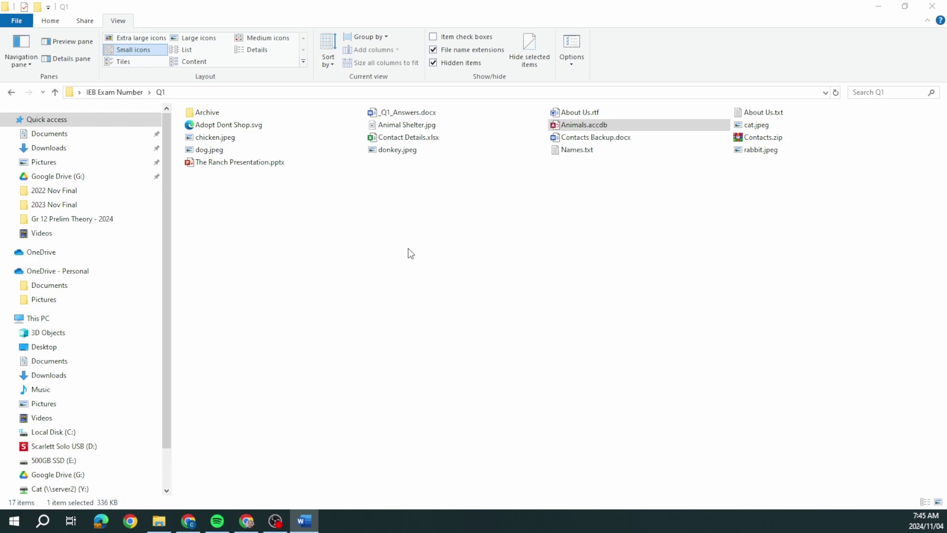
# - Open Contact Details.xlsx's properties and capture them in a new Snipping Tool snip
pyautogui.click(408, 138)
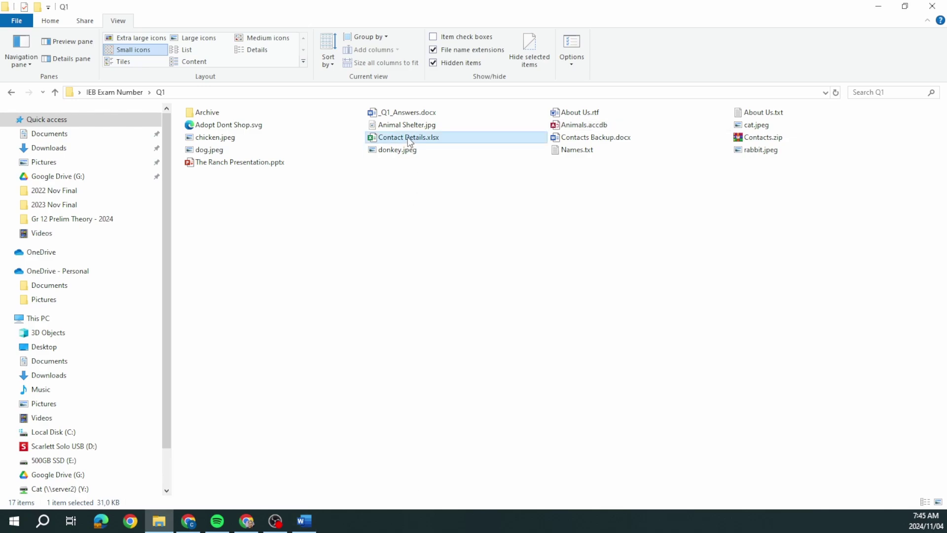
pyautogui.rightClick(409, 141)
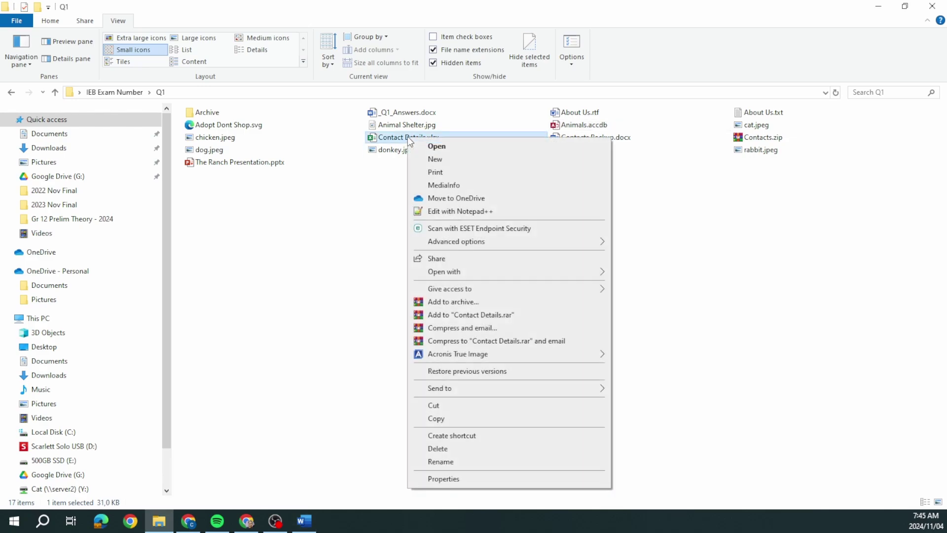
pyautogui.click(485, 479)
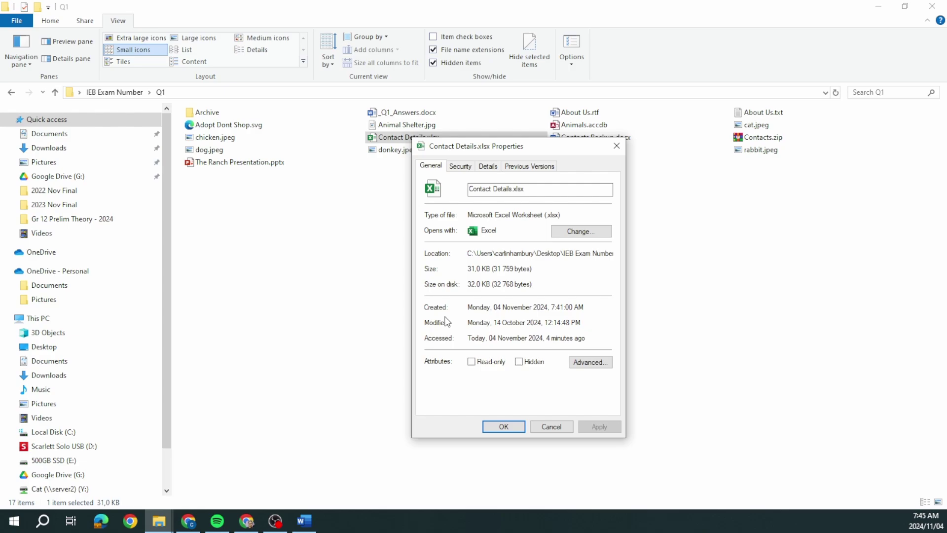
pyautogui.click(46, 526)
pyautogui.write('snipp')
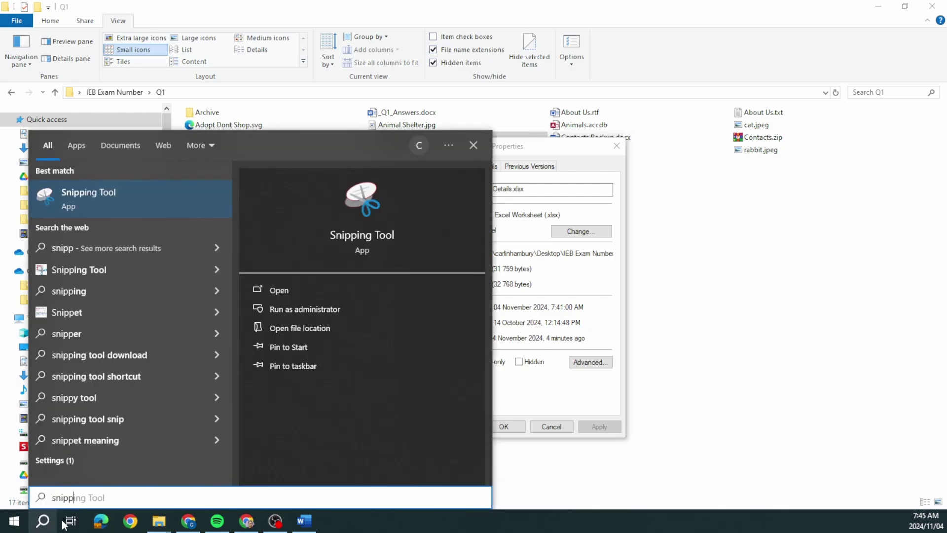
pyautogui.click(141, 199)
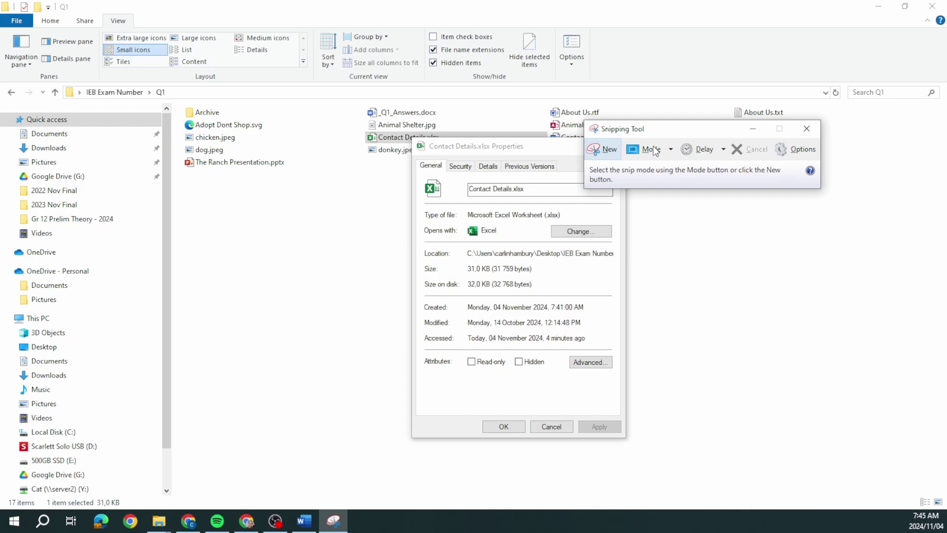
pyautogui.click(609, 150)
pyautogui.moveTo(392, 140); pyautogui.dragTo(631, 319)
# - Paste the properties snip into Word cell 1.2.3, shrink it, and minimise Word
pyautogui.hotkey('alt', 'Tab')
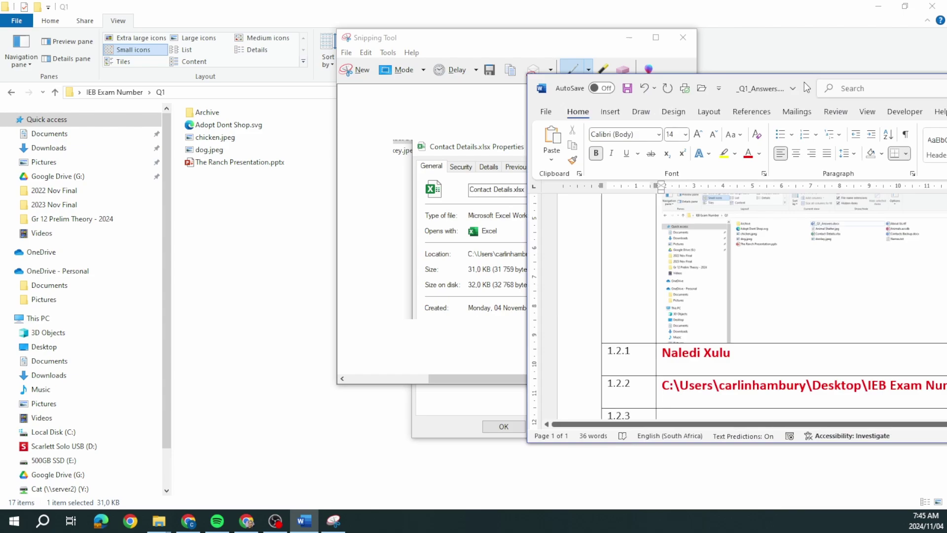
pyautogui.rightClick(370, 349)
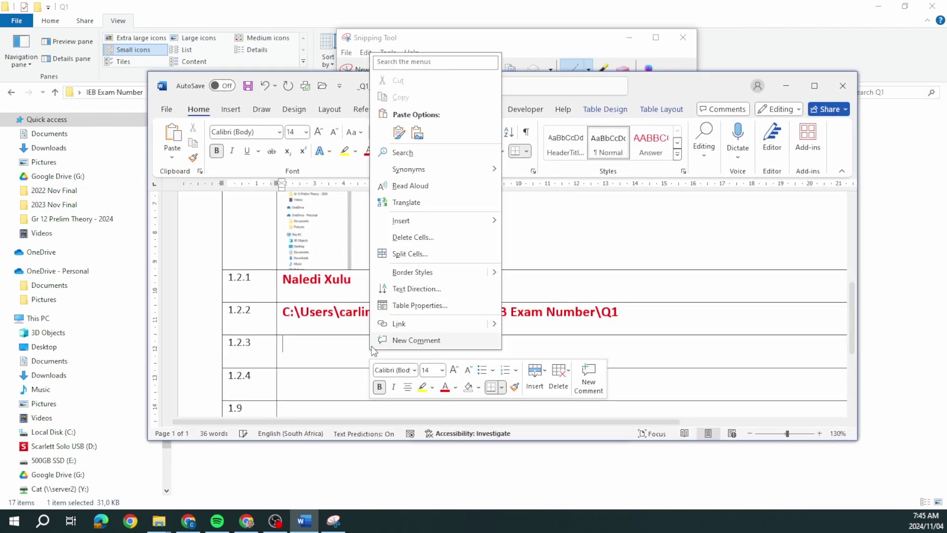
pyautogui.click(416, 133)
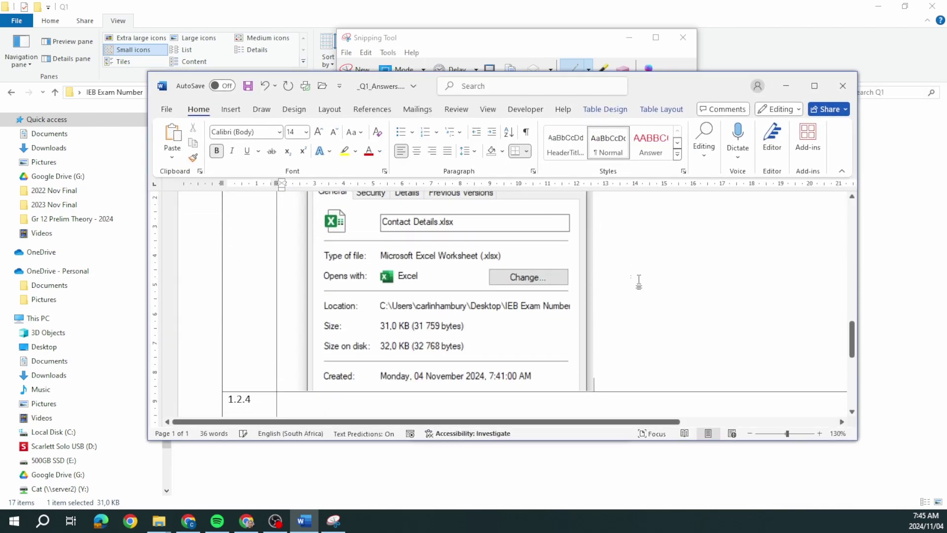
pyautogui.click(572, 345)
pyautogui.moveTo(590, 389); pyautogui.dragTo(423, 233)
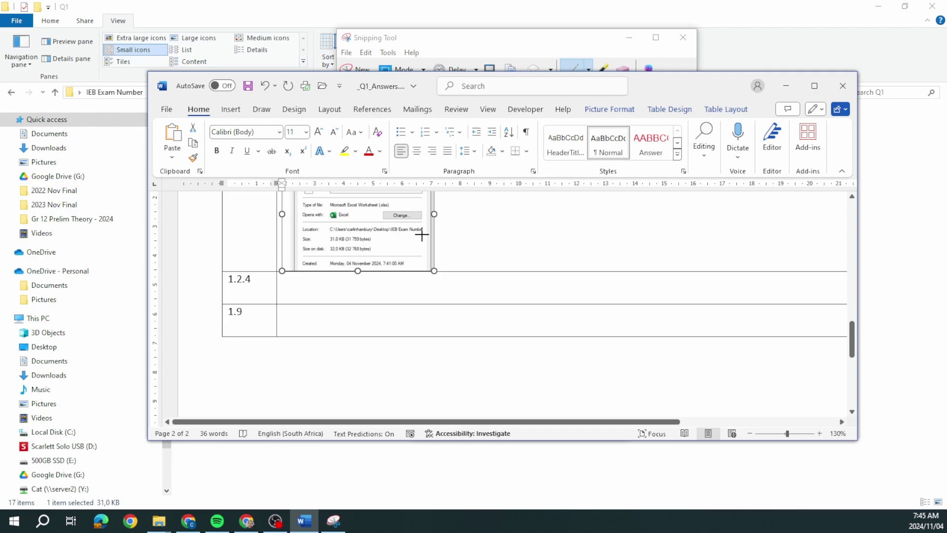
pyautogui.scroll(3, 485, 367)
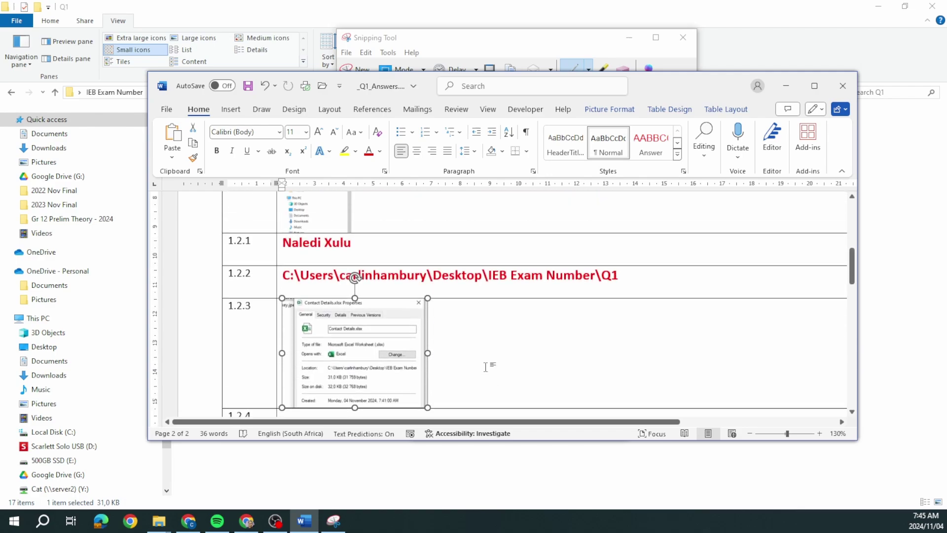
pyautogui.click(786, 86)
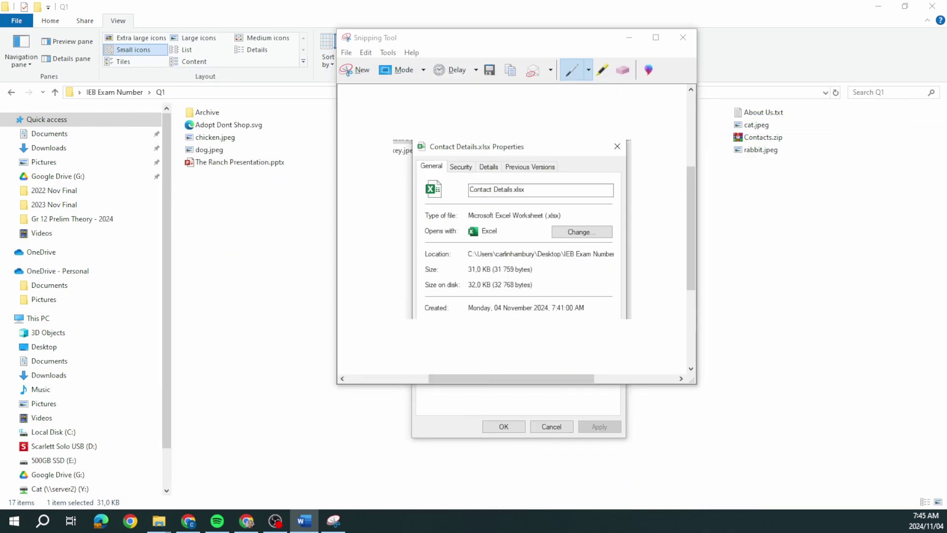
# - Close Snipping Tool without saving and cancel the Contact Details.xlsx properties
pyautogui.click(682, 37)
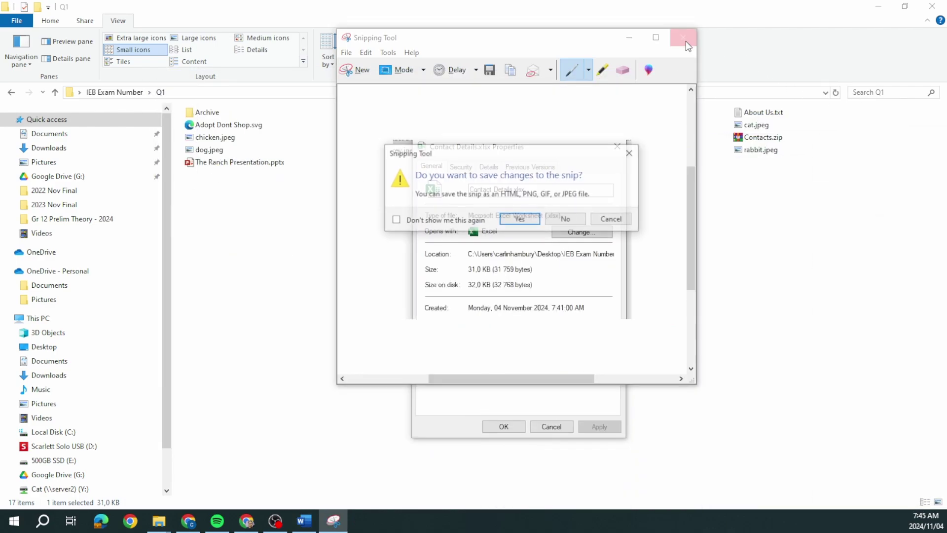
pyautogui.click(559, 221)
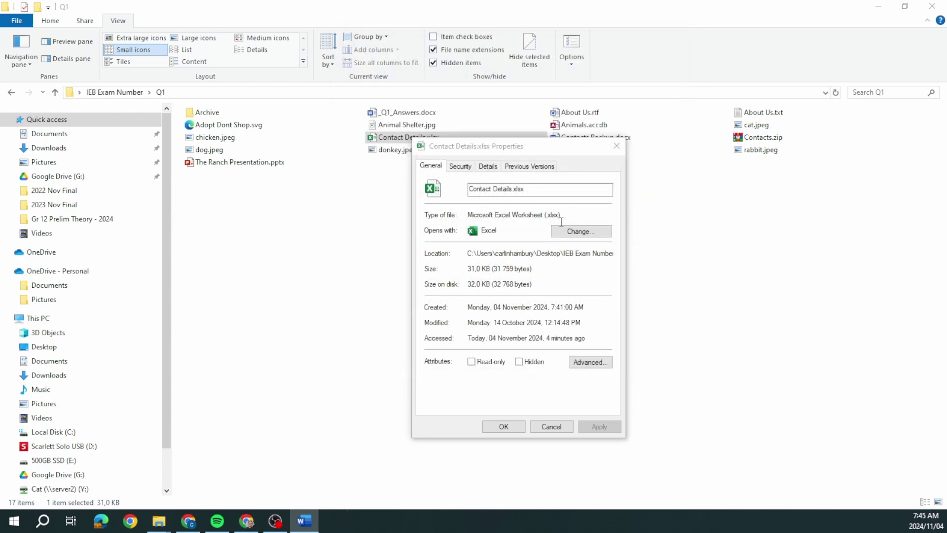
pyautogui.click(560, 427)
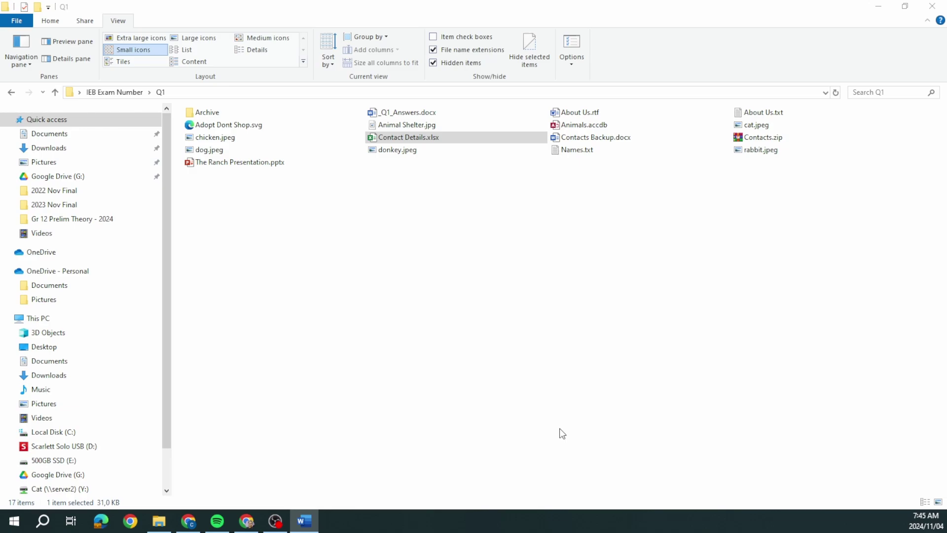
# - Open About Us.rtf's properties, centre the dialog, and capture it with Snipping Tool
pyautogui.click(453, 241)
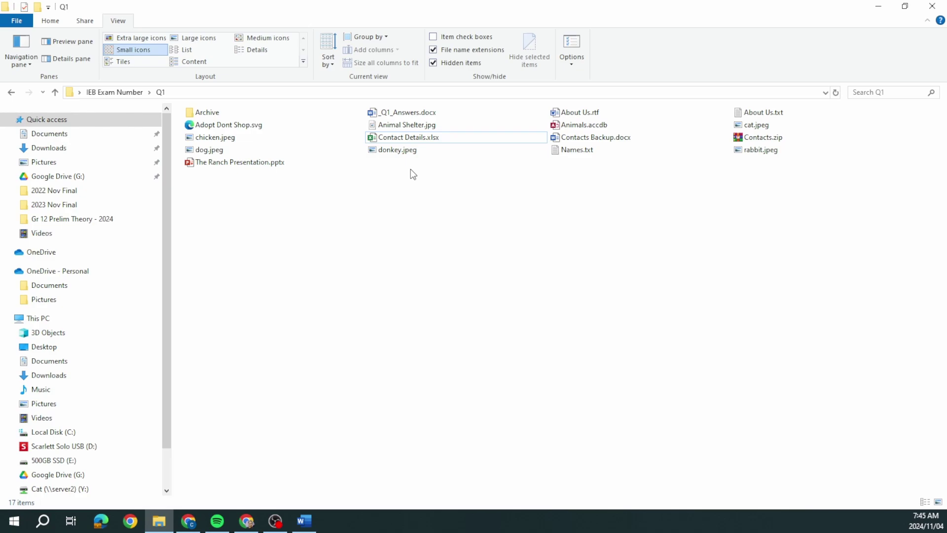
pyautogui.rightClick(587, 113)
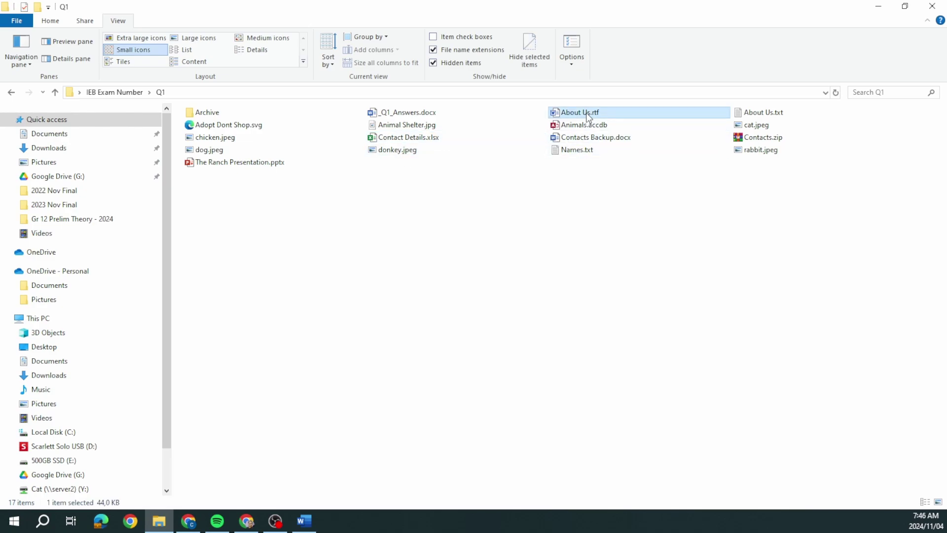
pyautogui.click(659, 467)
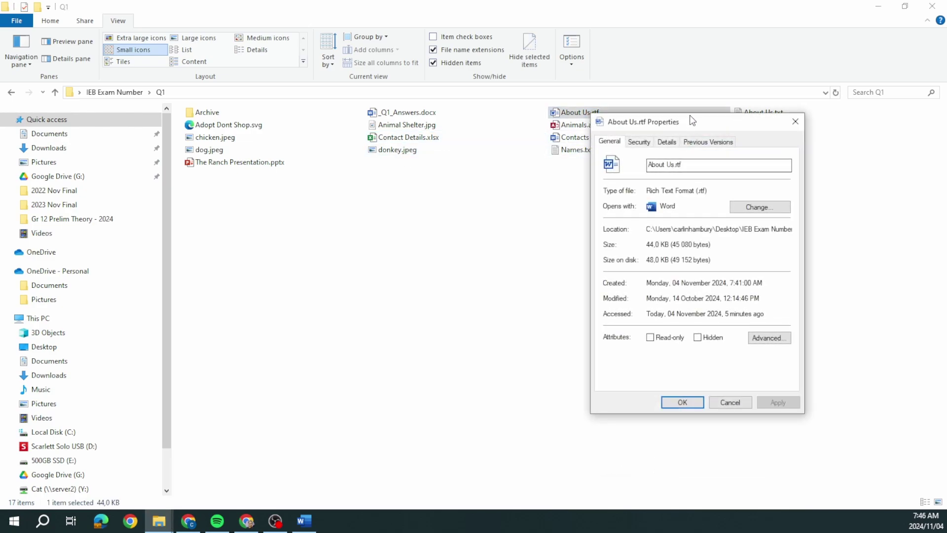
pyautogui.moveTo(698, 123); pyautogui.dragTo(385, 191)
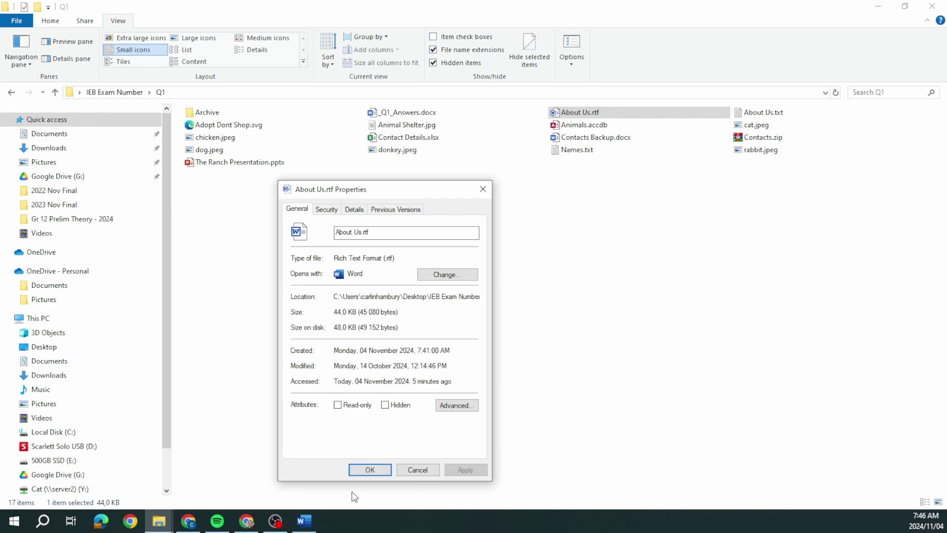
pyautogui.click(51, 522)
pyautogui.write('snipp')
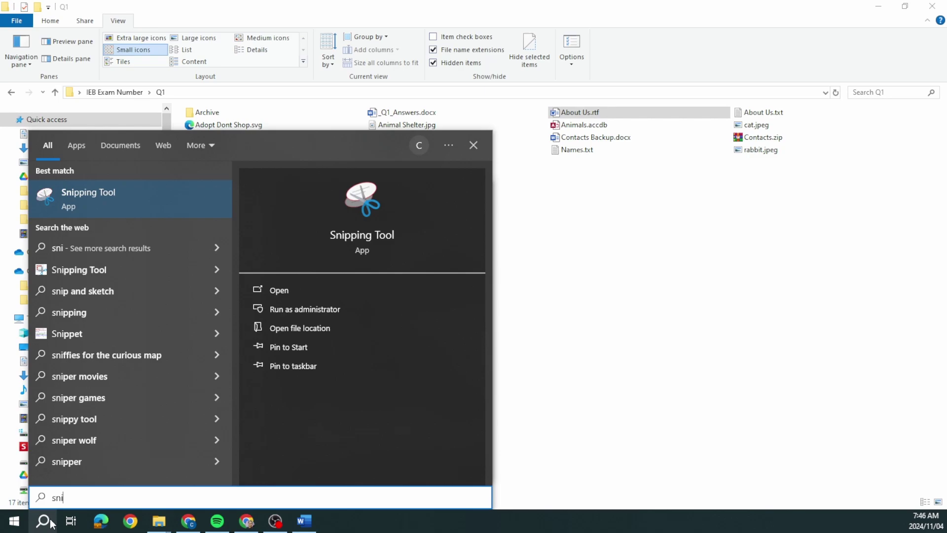
pyautogui.click(85, 188)
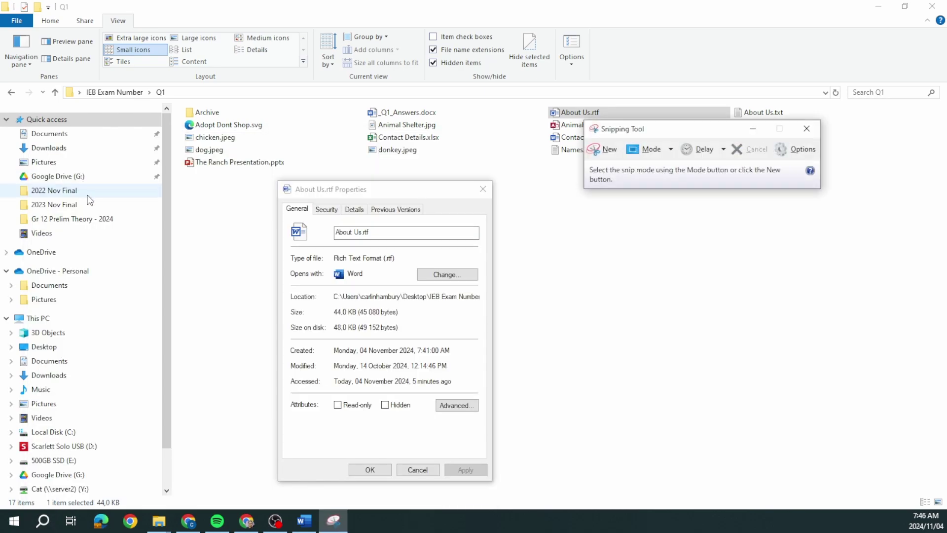
pyautogui.click(599, 149)
pyautogui.moveTo(267, 181); pyautogui.dragTo(499, 346)
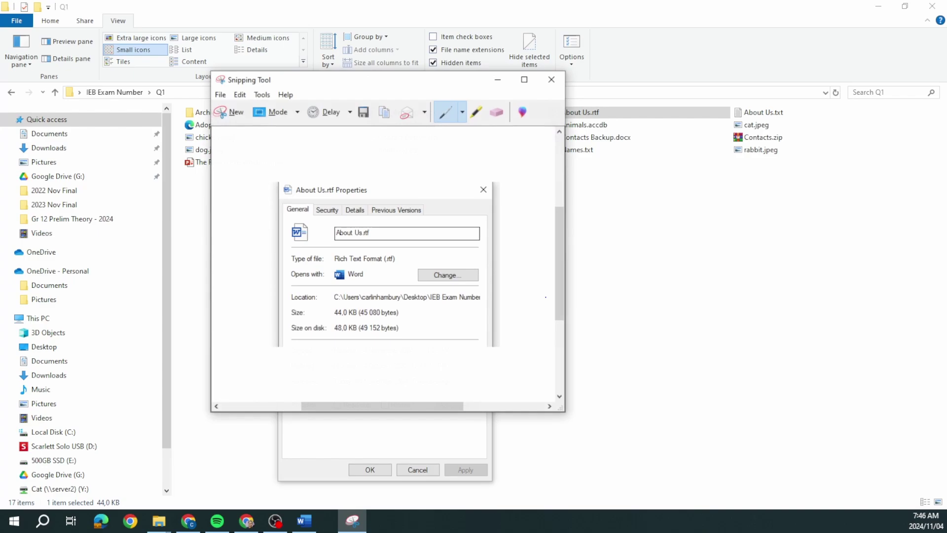
# - Paste the snip as a picture into cell 1.2.4, shrink it, and minimise Word
pyautogui.click(304, 521)
pyautogui.hotkey('ctrl', 'v')
pyautogui.scroll(-3, 629, 184)
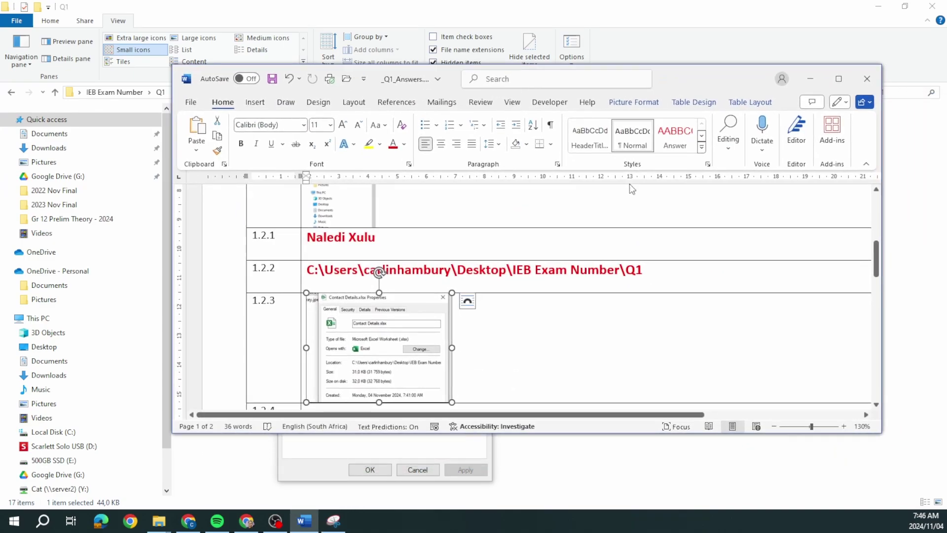
pyautogui.rightClick(350, 345)
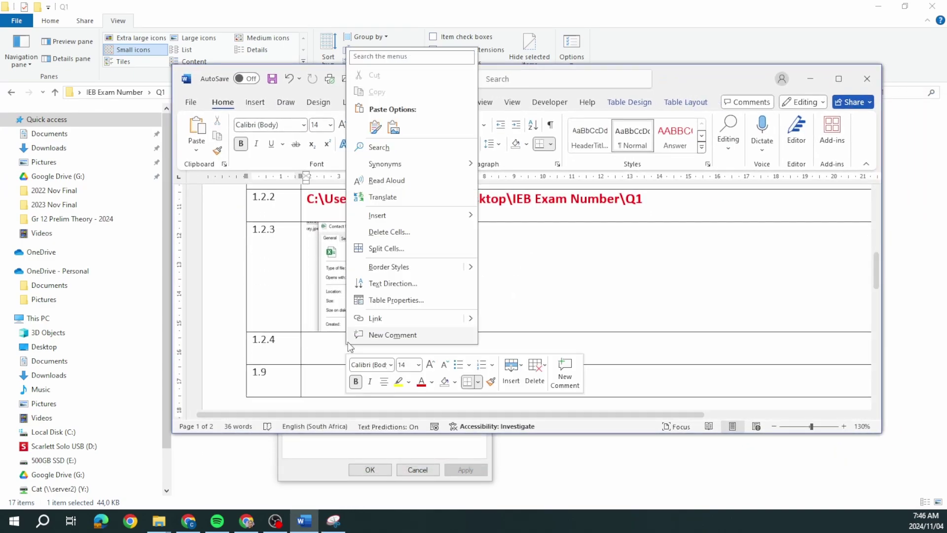
pyautogui.click(392, 128)
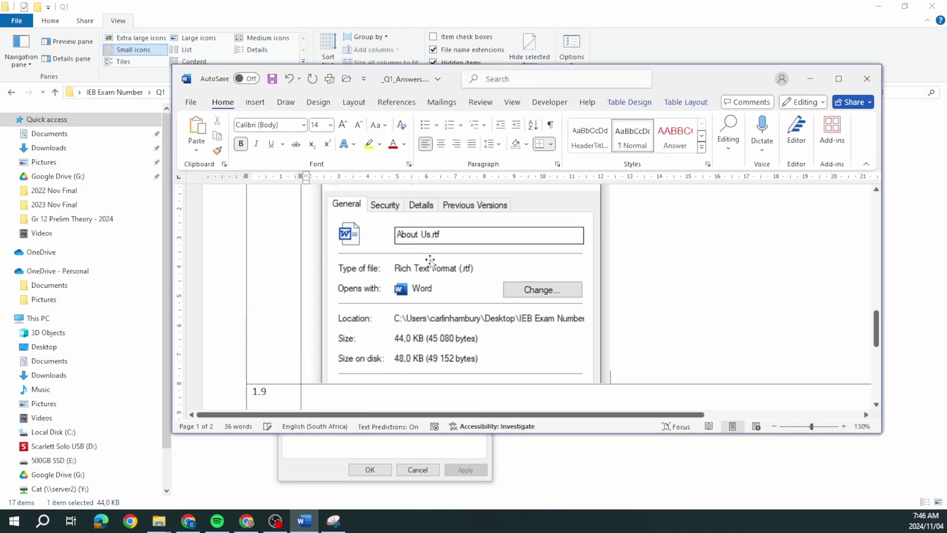
pyautogui.click(594, 296)
pyautogui.moveTo(612, 383); pyautogui.dragTo(465, 249)
pyautogui.click(416, 471)
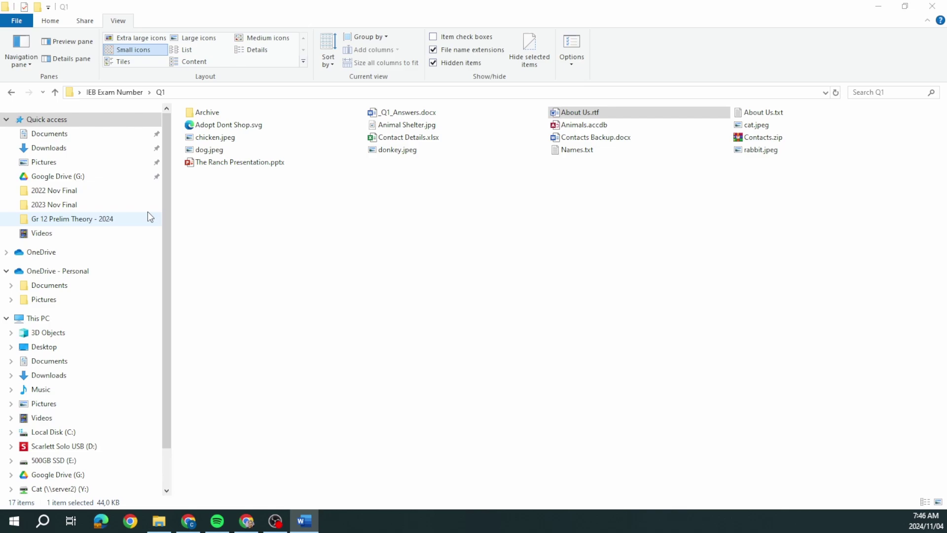
# - Create a new folder named Images in Q1, cancelling an accidental shortcut attempt first
pyautogui.rightClick(212, 215)
pyautogui.moveTo(296, 365)
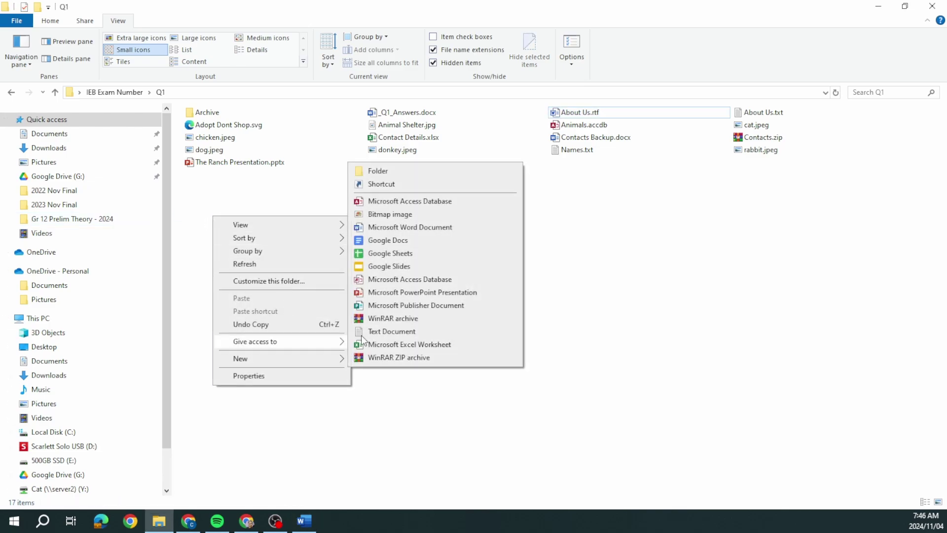
pyautogui.click(427, 184)
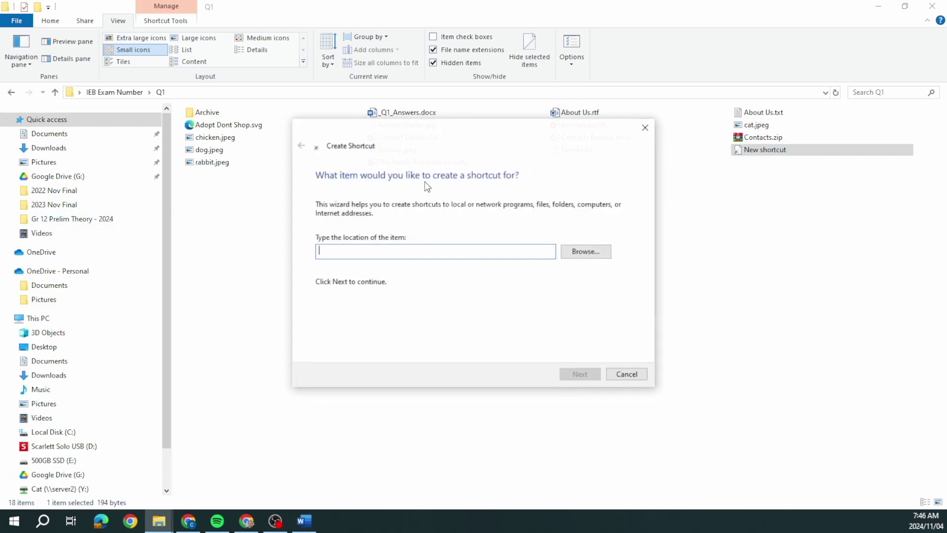
pyautogui.click(612, 375)
pyautogui.rightClick(305, 243)
pyautogui.moveTo(370, 387)
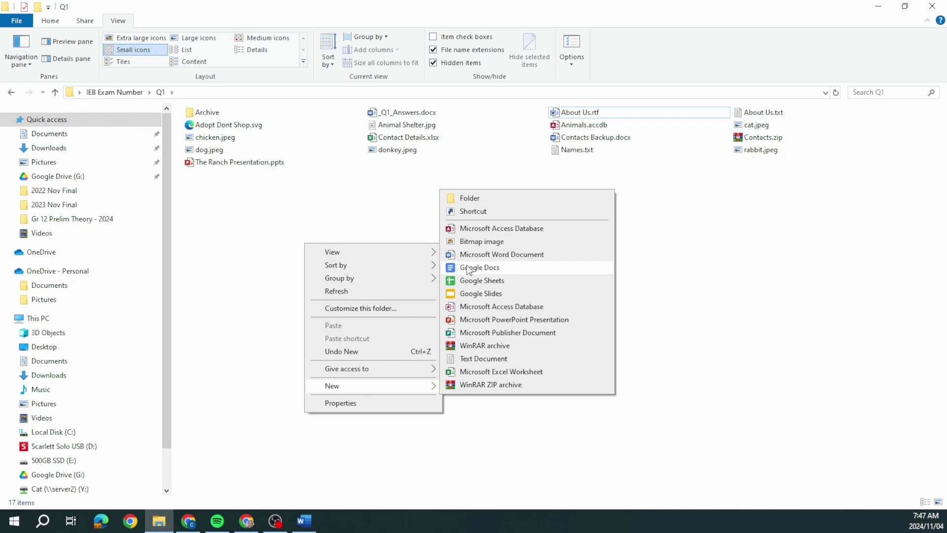
pyautogui.click(484, 198)
pyautogui.write('Images')
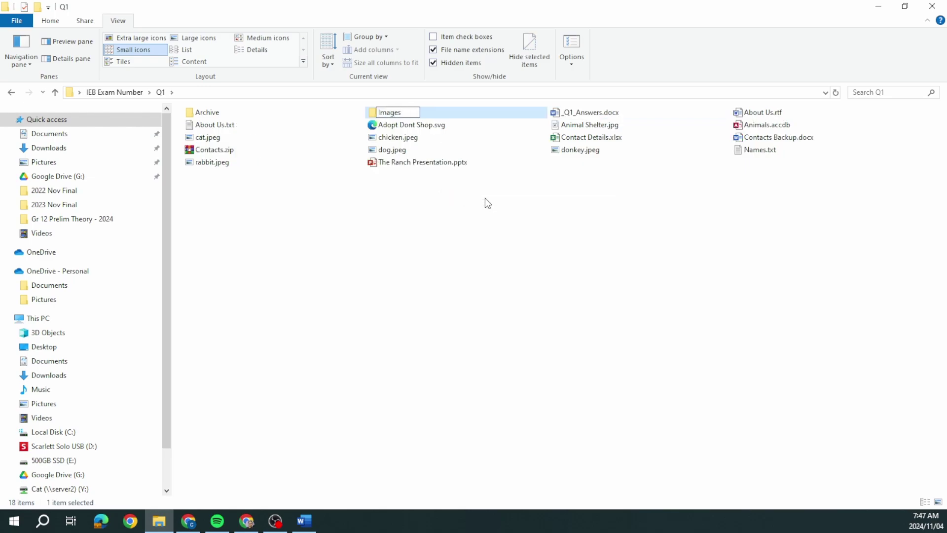
pyautogui.press('Return')
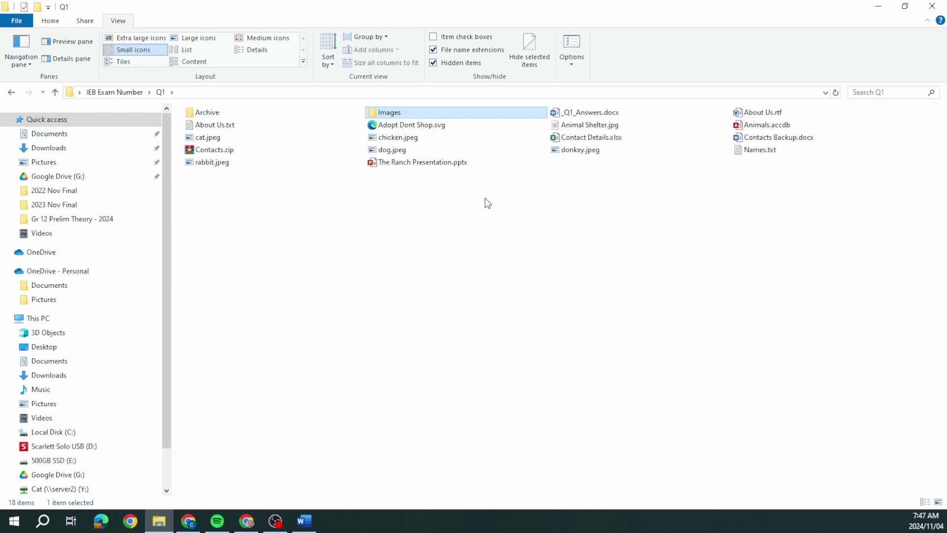
# - Select and cut the six images: cat, rabbit, chicken, dog, Animal Shelter and donkey
pyautogui.click(218, 137)
pyautogui.keyDown('ctrl'); pyautogui.click(212, 162); pyautogui.keyUp('ctrl')
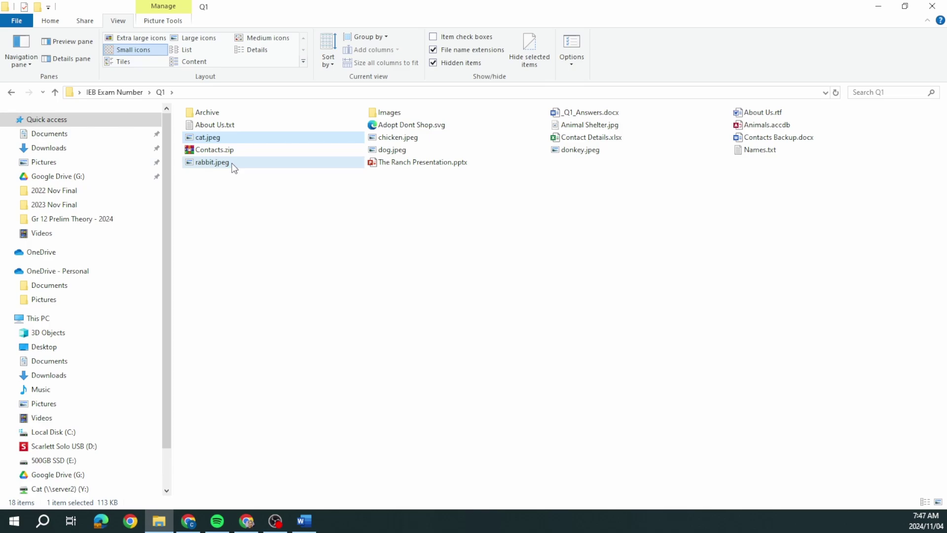
pyautogui.keyDown('ctrl'); pyautogui.click(395, 140); pyautogui.keyUp('ctrl')
pyautogui.keyDown('ctrl'); pyautogui.click(392, 149); pyautogui.keyUp('ctrl')
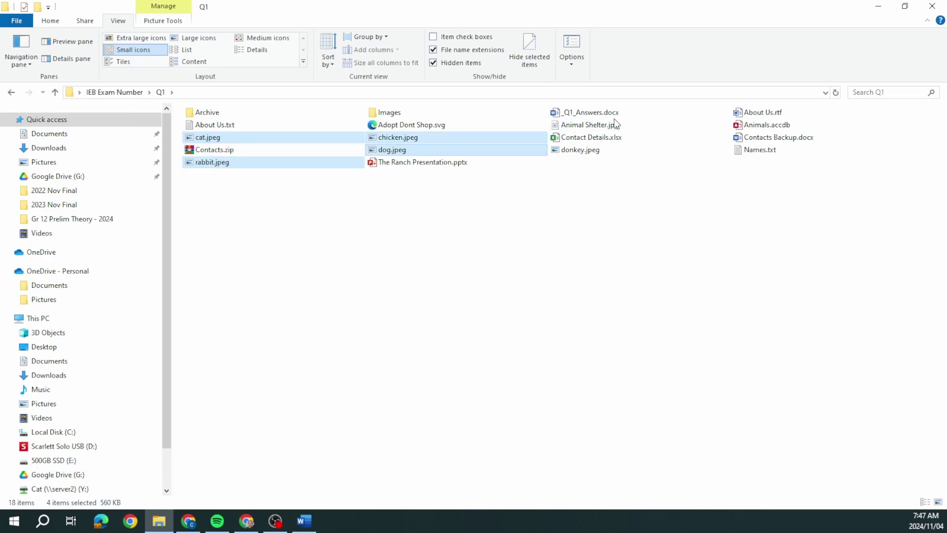
pyautogui.keyDown('ctrl'); pyautogui.click(615, 123); pyautogui.keyUp('ctrl')
pyautogui.keyDown('ctrl'); pyautogui.click(603, 149); pyautogui.keyUp('ctrl')
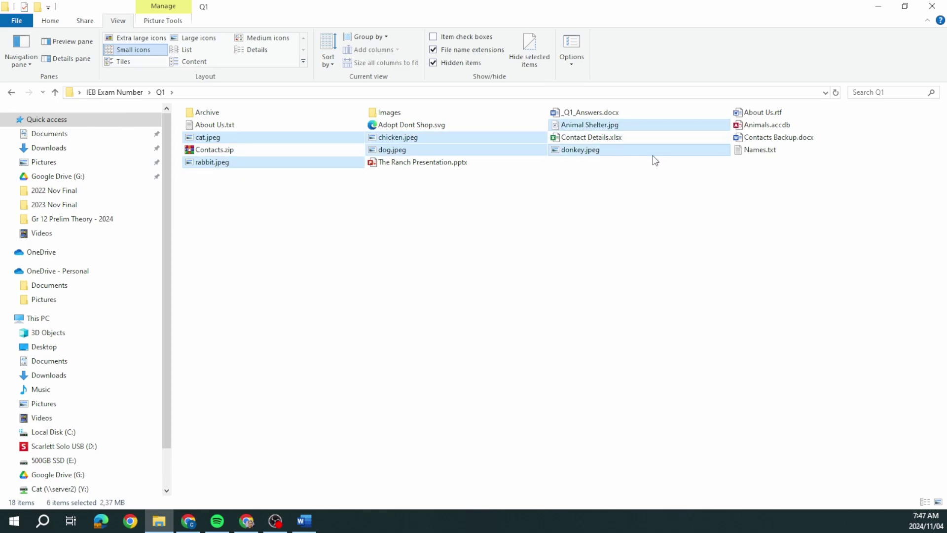
pyautogui.rightClick(602, 126)
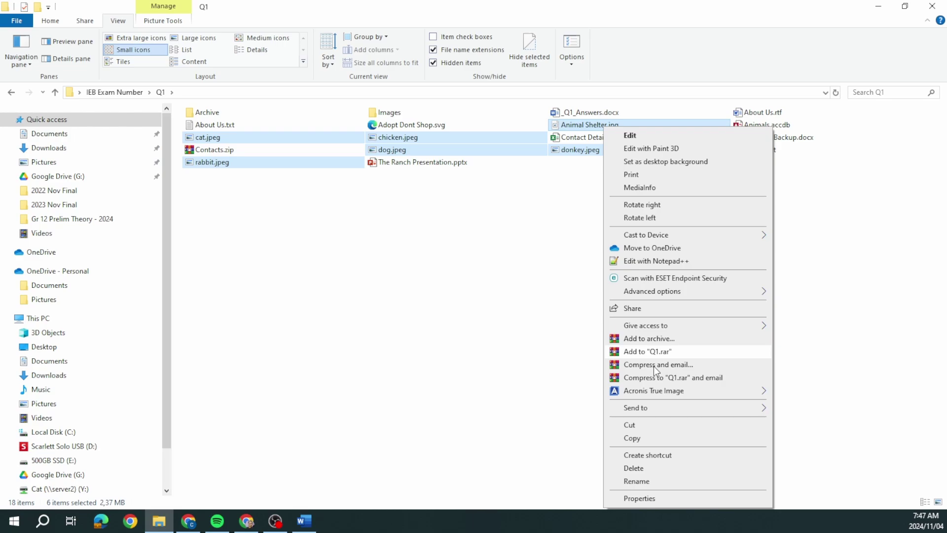
pyautogui.click(651, 421)
# - Paste the six images into the Images folder and return to Q1
pyautogui.doubleClick(389, 112)
pyautogui.rightClick(347, 172)
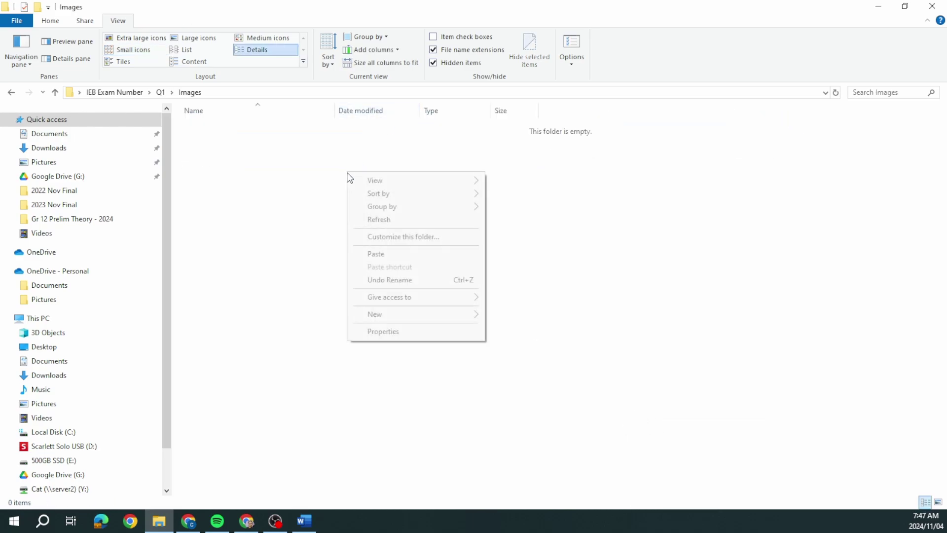
pyautogui.click(384, 254)
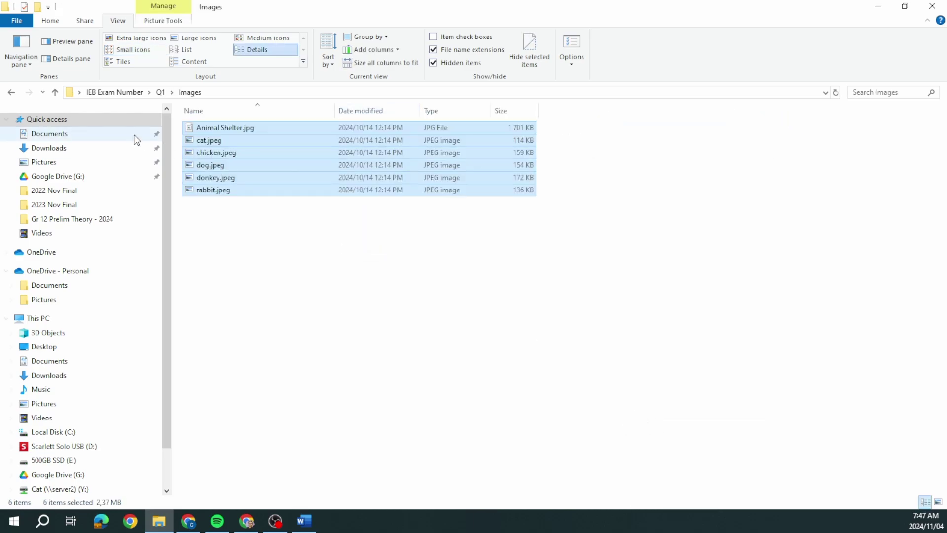
pyautogui.click(12, 92)
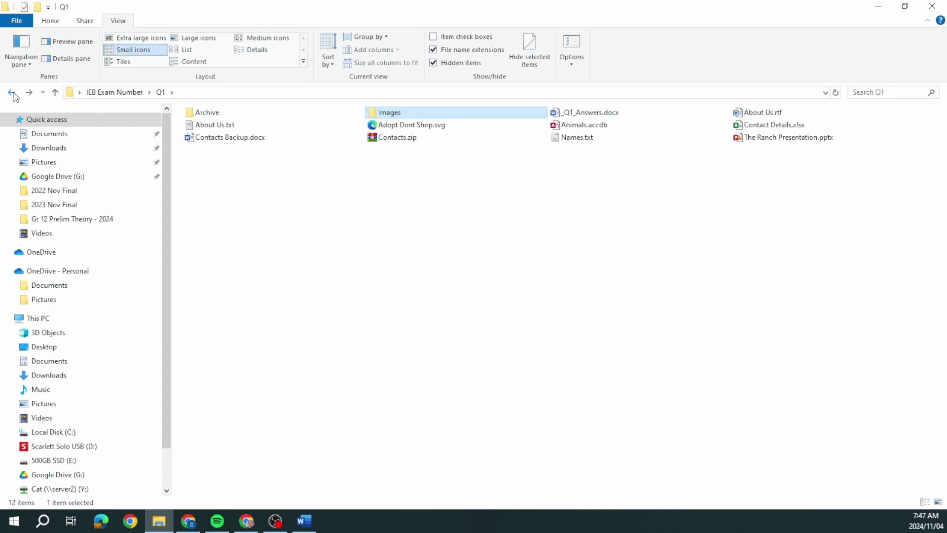
# - Create a new shortcut in Q1 targeting the Q1\Archive folder and name it Backup
pyautogui.rightClick(273, 240)
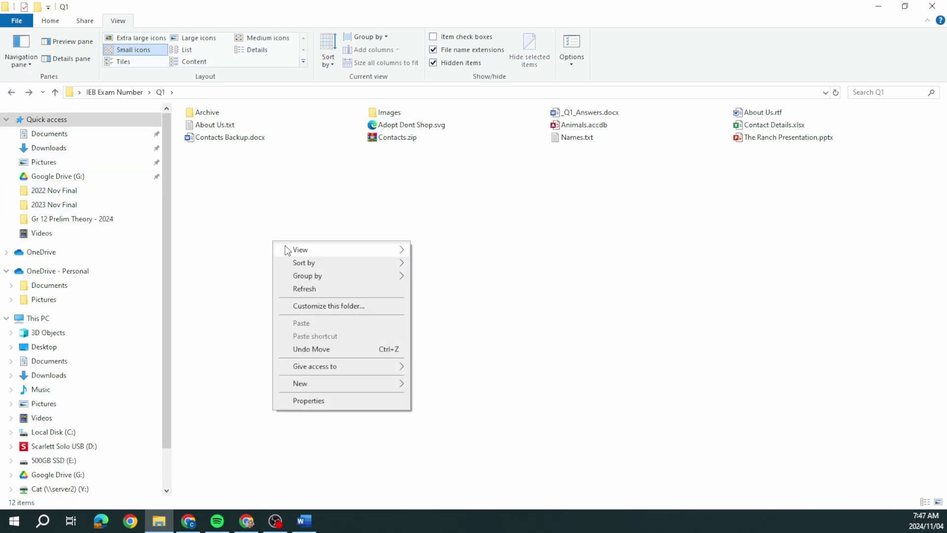
pyautogui.moveTo(404, 384)
pyautogui.click(428, 210)
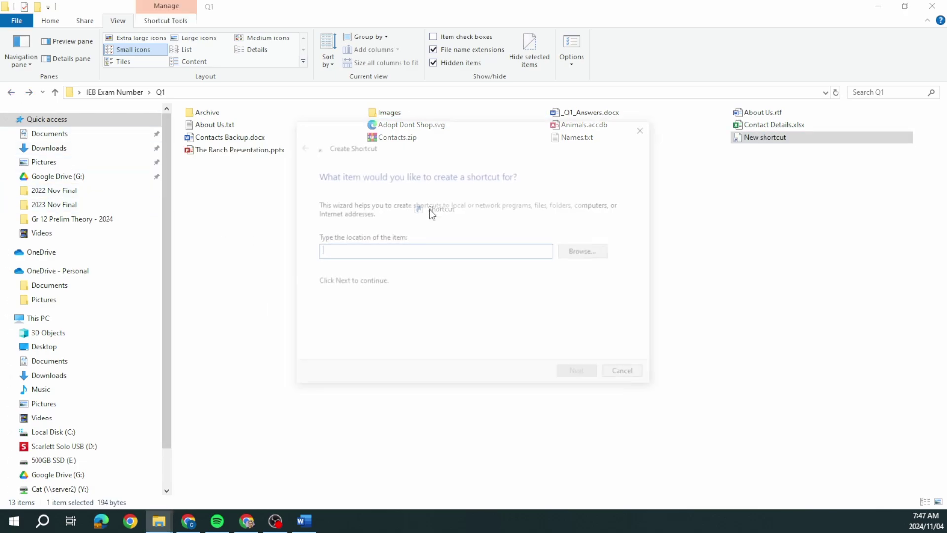
pyautogui.click(575, 257)
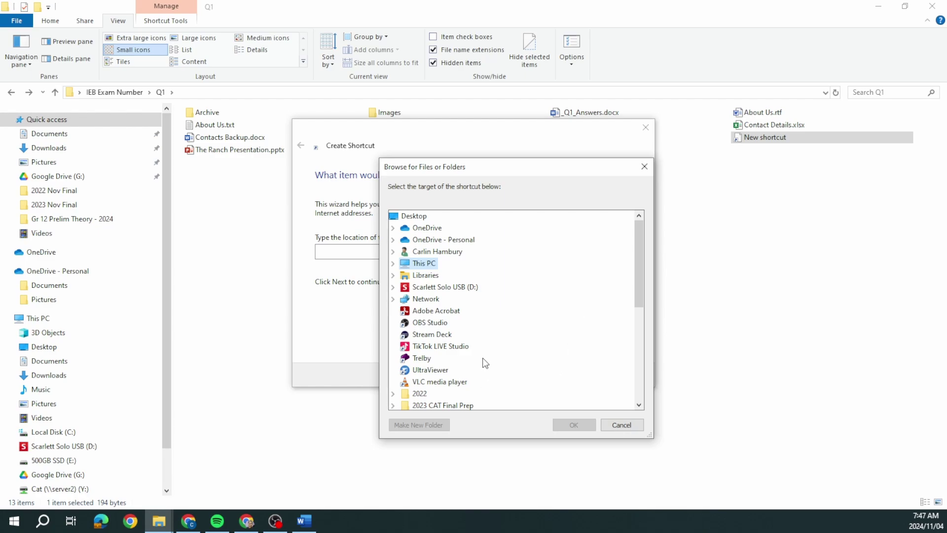
pyautogui.moveTo(637, 295); pyautogui.dragTo(643, 370)
pyautogui.doubleClick(434, 335)
pyautogui.click(427, 345)
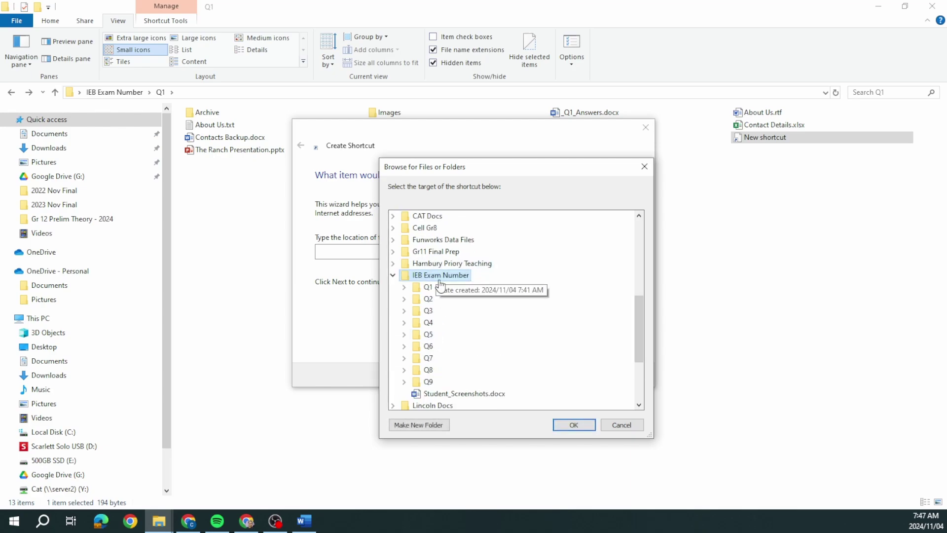
pyautogui.doubleClick(427, 346)
pyautogui.doubleClick(446, 251)
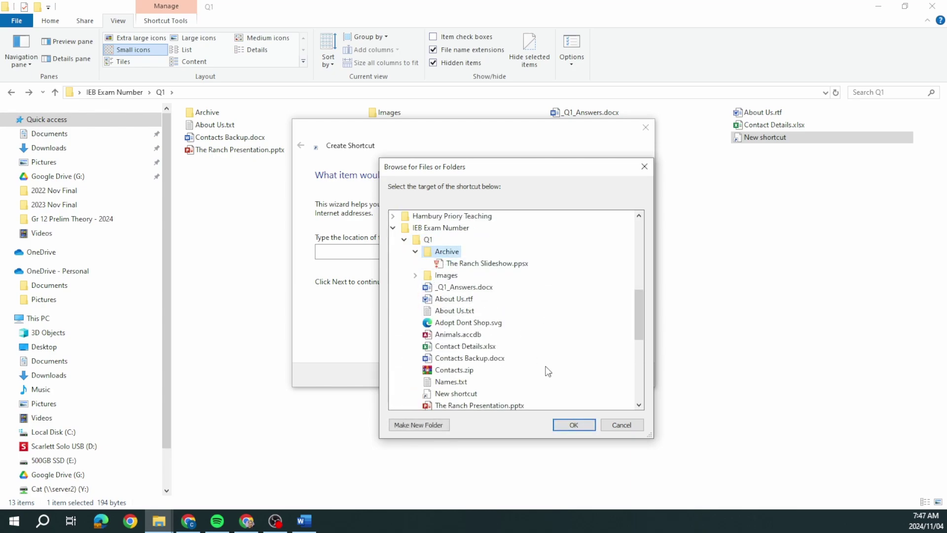
pyautogui.click(567, 423)
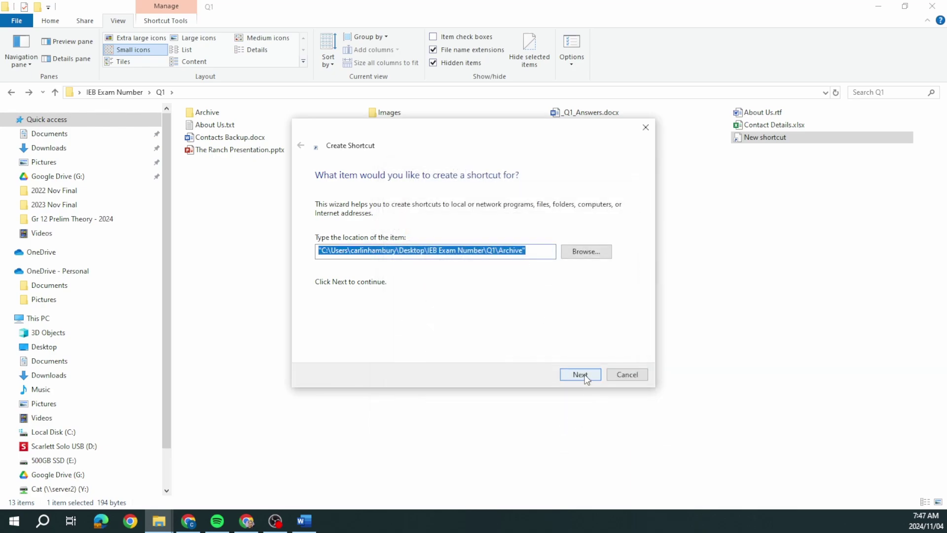
pyautogui.click(579, 373)
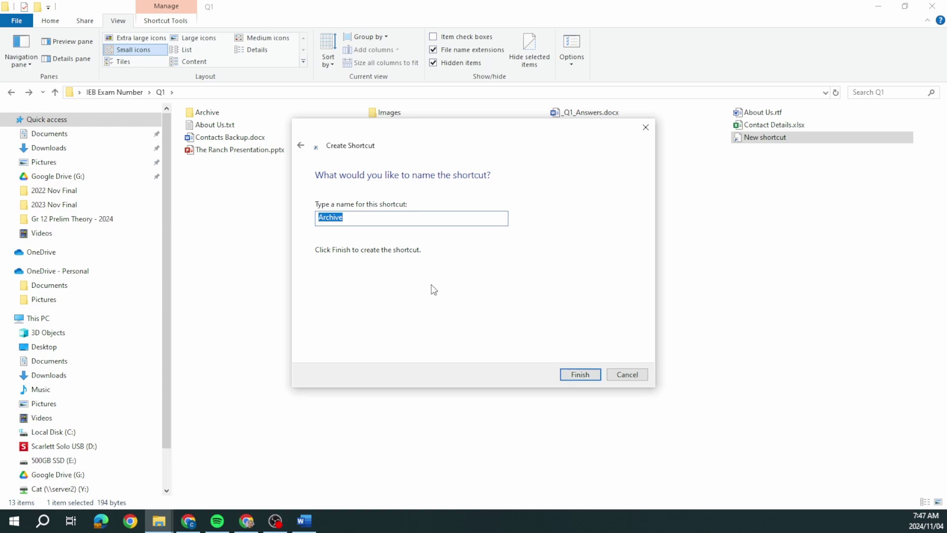
pyautogui.write('Backup')
# - Finish the Backup shortcut, then extract Contacts.zip here into a Contacts folder
pyautogui.click(580, 375)
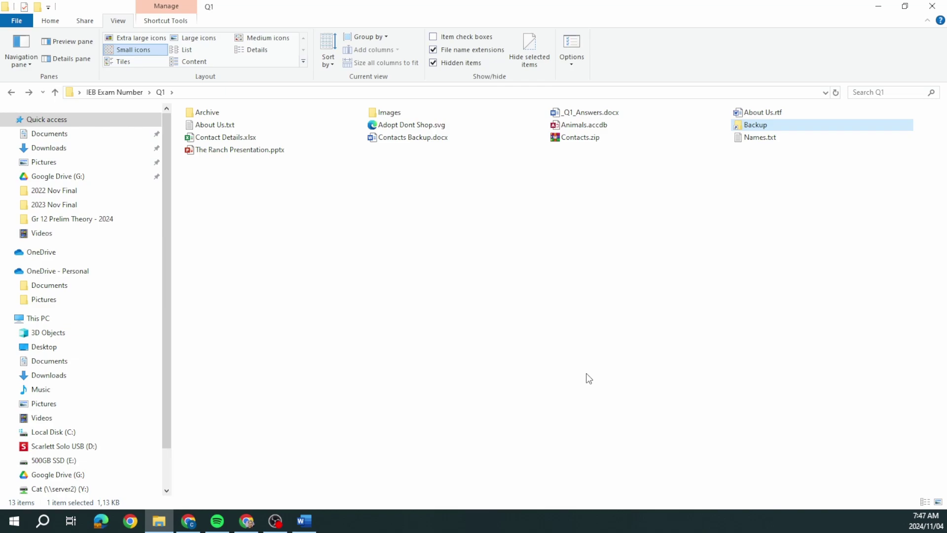
pyautogui.rightClick(561, 136)
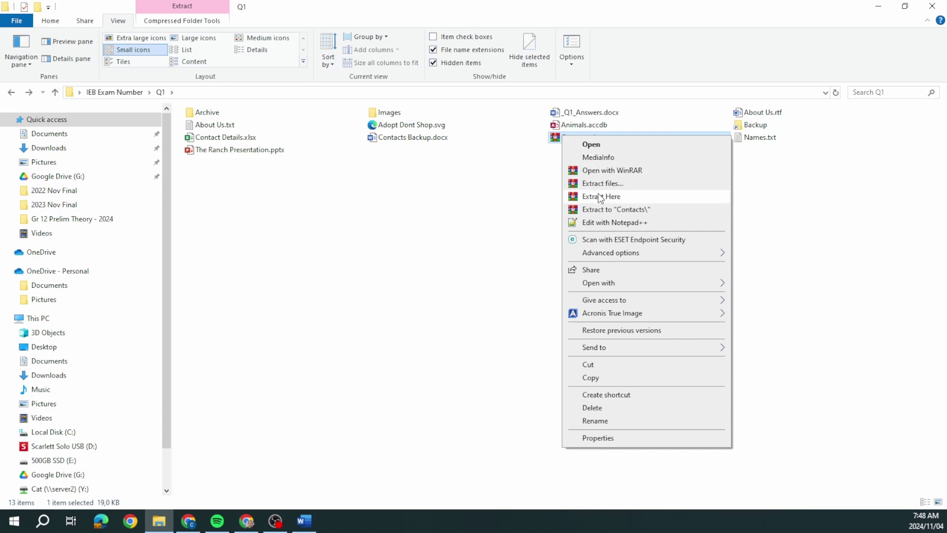
pyautogui.click(600, 197)
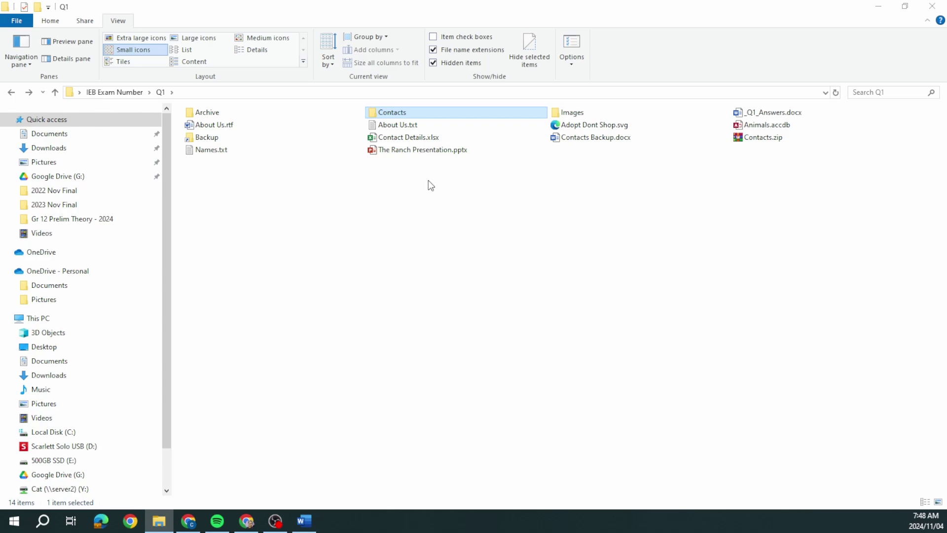
# - Save The Ranch Presentation.pptx as an MPEG-4 Video (.mp4) in Q1, then close PowerPoint
pyautogui.doubleClick(422, 150)
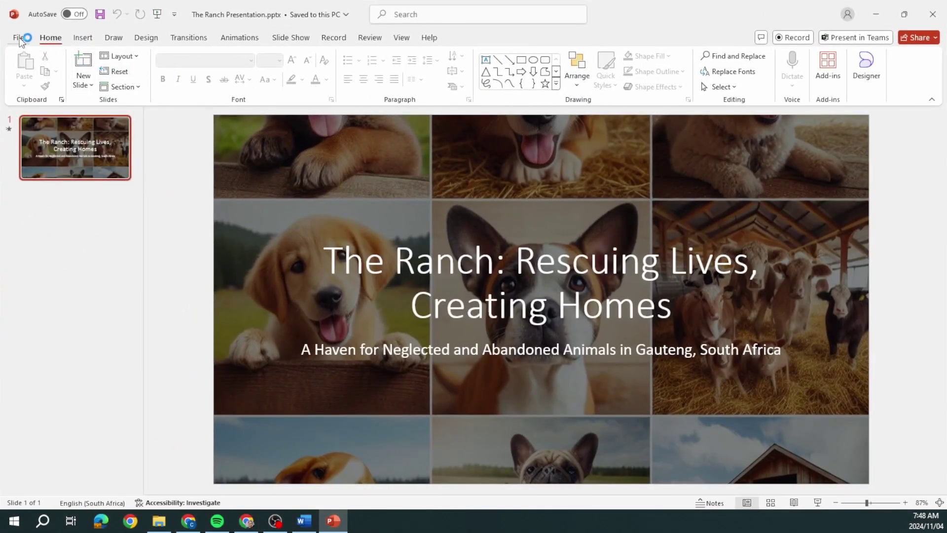
pyautogui.click(20, 39)
pyautogui.click(42, 242)
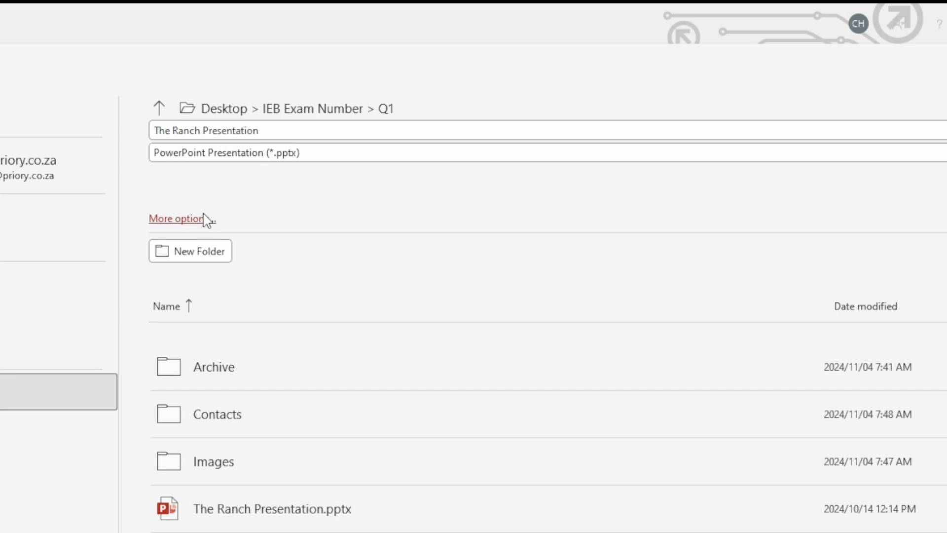
pyautogui.click(206, 219)
pyautogui.moveTo(1, 25); pyautogui.dragTo(428, 95)
pyautogui.click(374, 382)
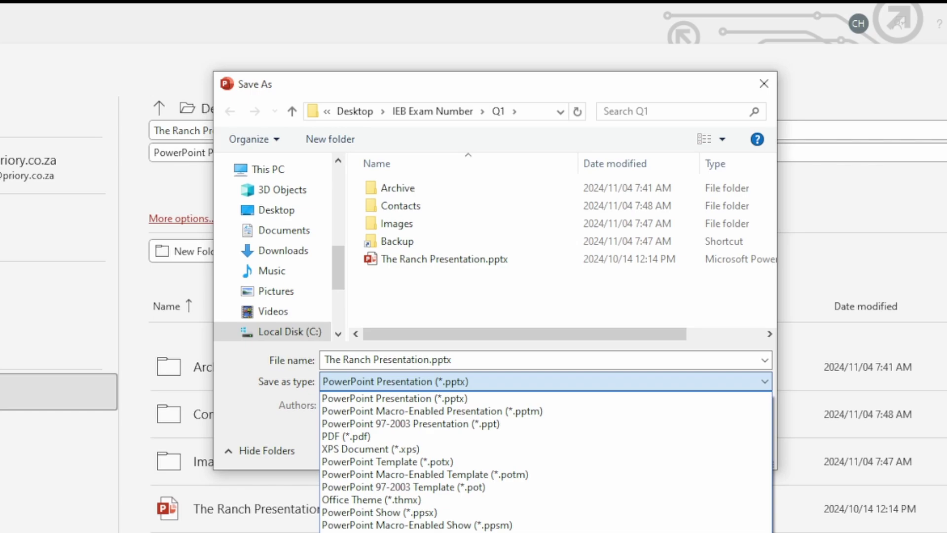
pyautogui.click(375, 531)
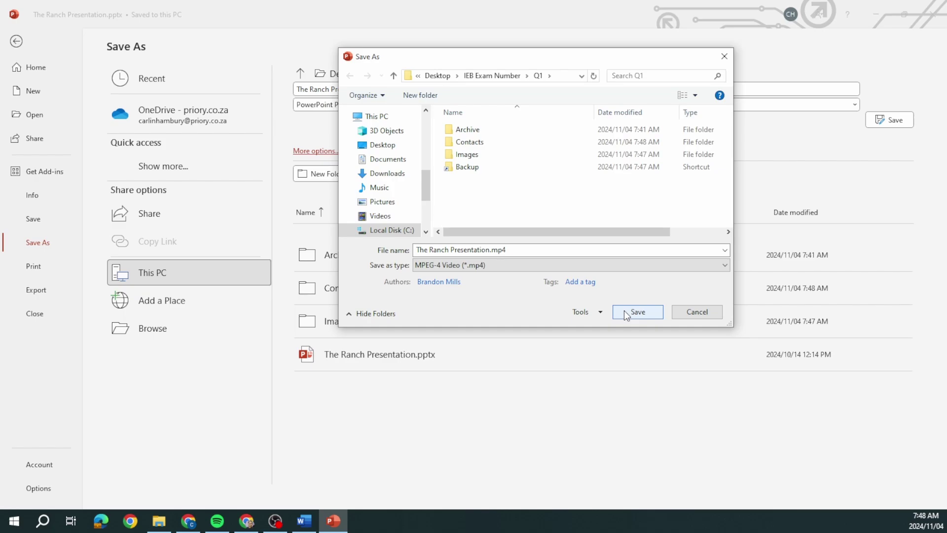
pyautogui.click(624, 312)
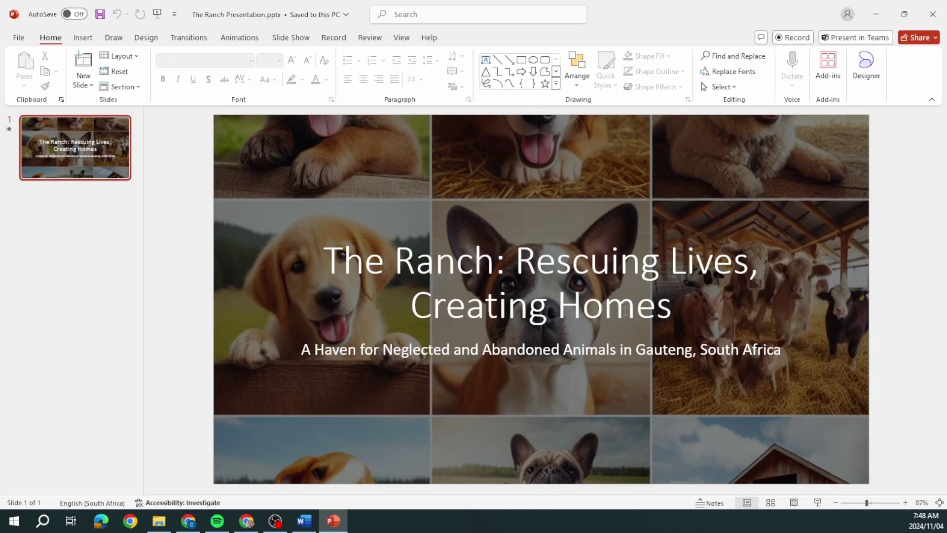
pyautogui.click(930, 16)
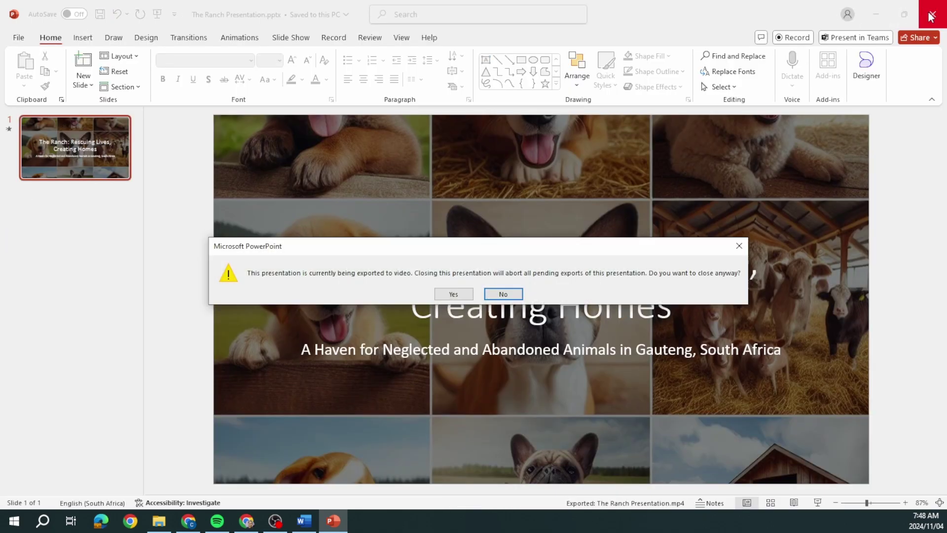
pyautogui.click(460, 294)
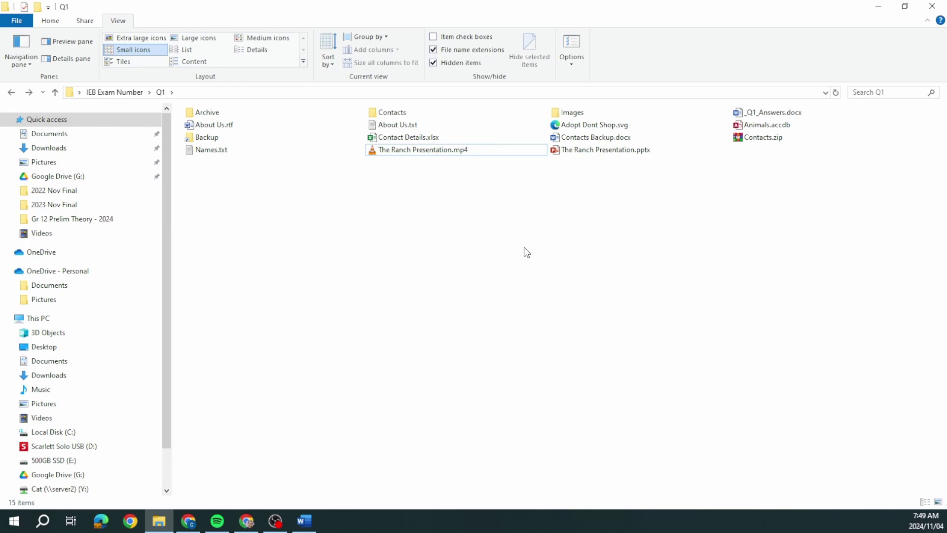
# - Open Contacts Backup.docx maximised and choose Protect Document > Encrypt with Password
pyautogui.doubleClick(617, 138)
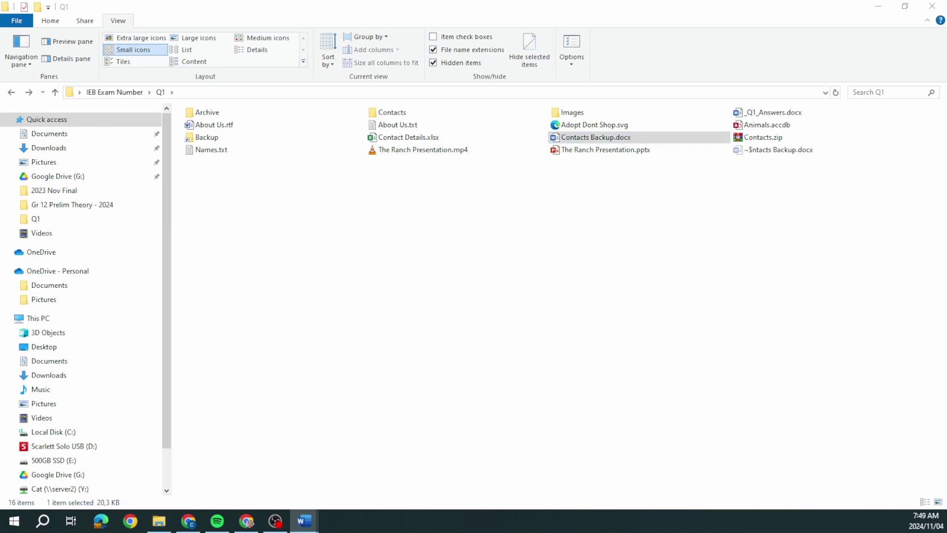
pyautogui.moveTo(417, 74); pyautogui.dragTo(499, 73)
pyautogui.doubleClick(500, 73)
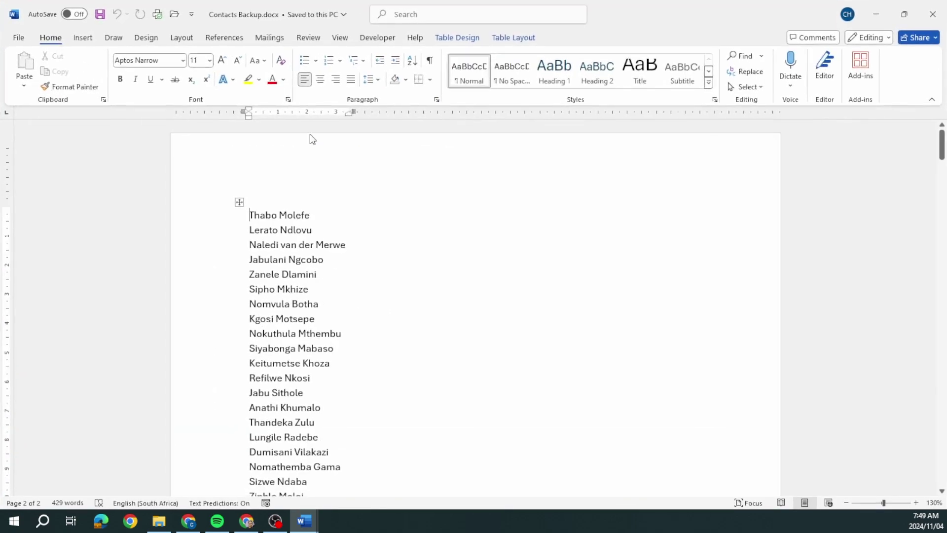
pyautogui.click(19, 41)
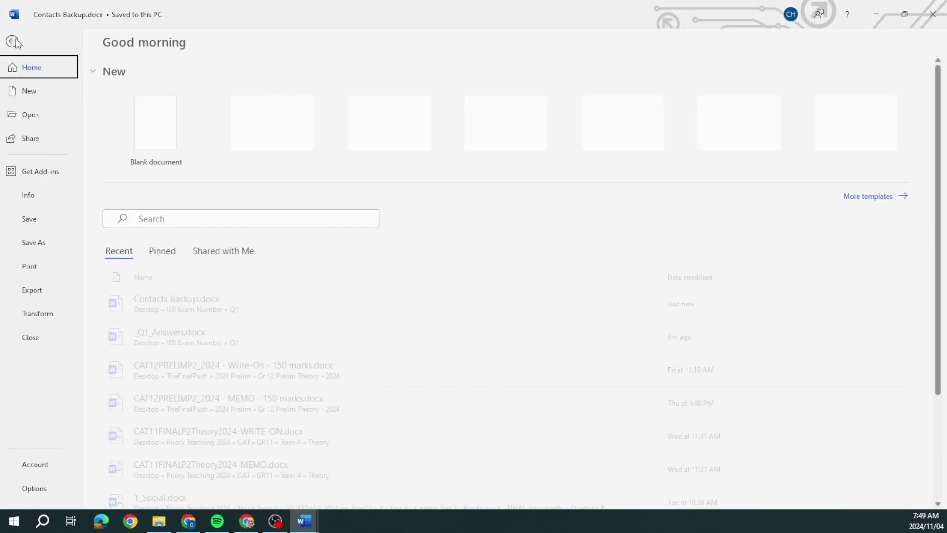
pyautogui.click(24, 201)
pyautogui.click(156, 176)
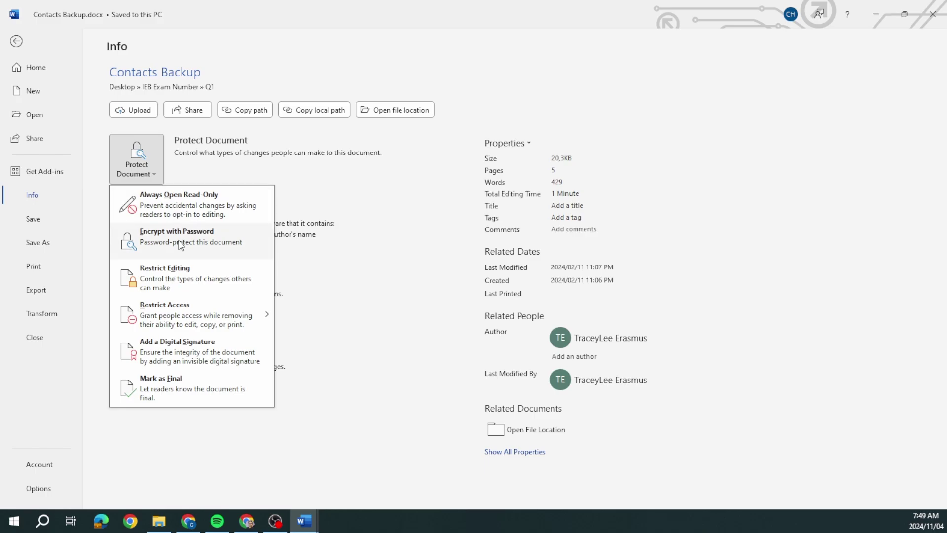
pyautogui.click(181, 245)
# - Enter and confirm the document password, then save and close Contacts Backup.docx
pyautogui.write('123')
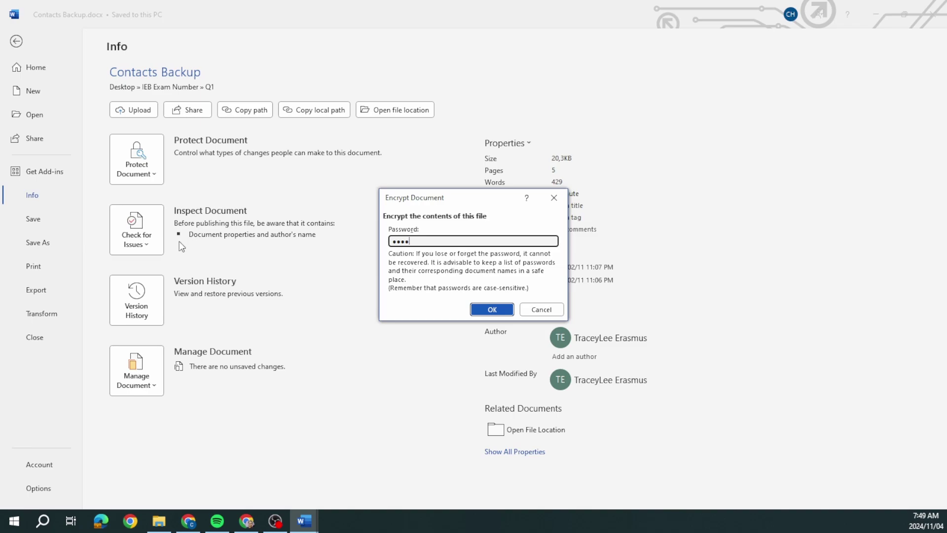
pyautogui.click(501, 314)
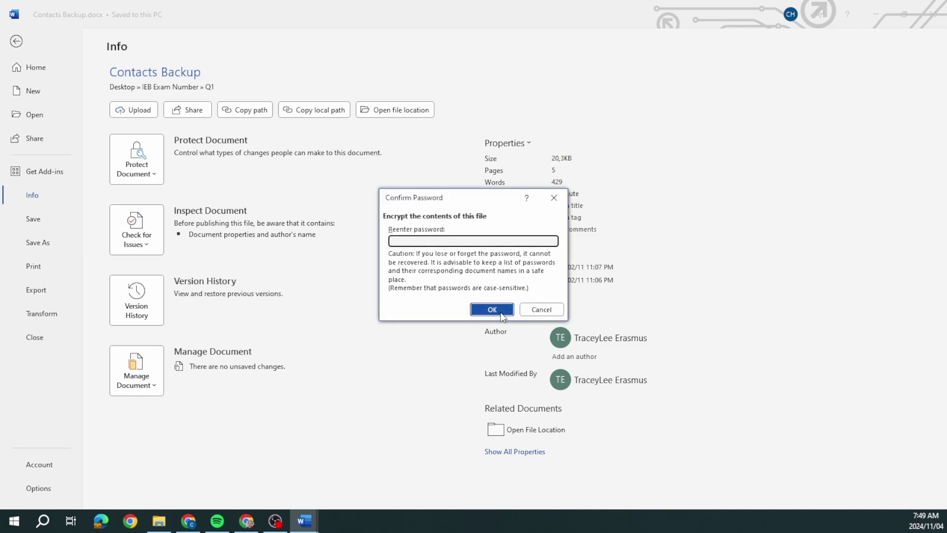
pyautogui.write('1234')
pyautogui.click(492, 309)
pyautogui.click(932, 14)
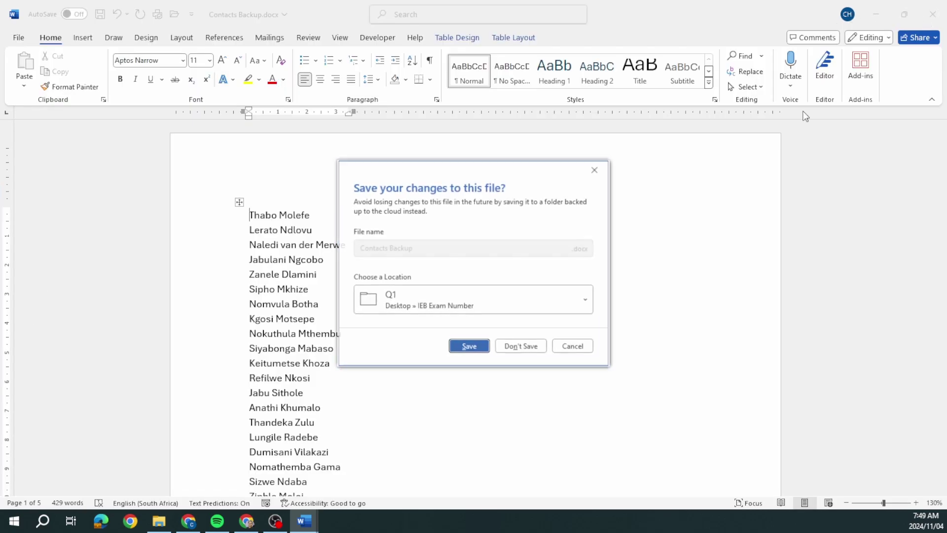
pyautogui.click(470, 346)
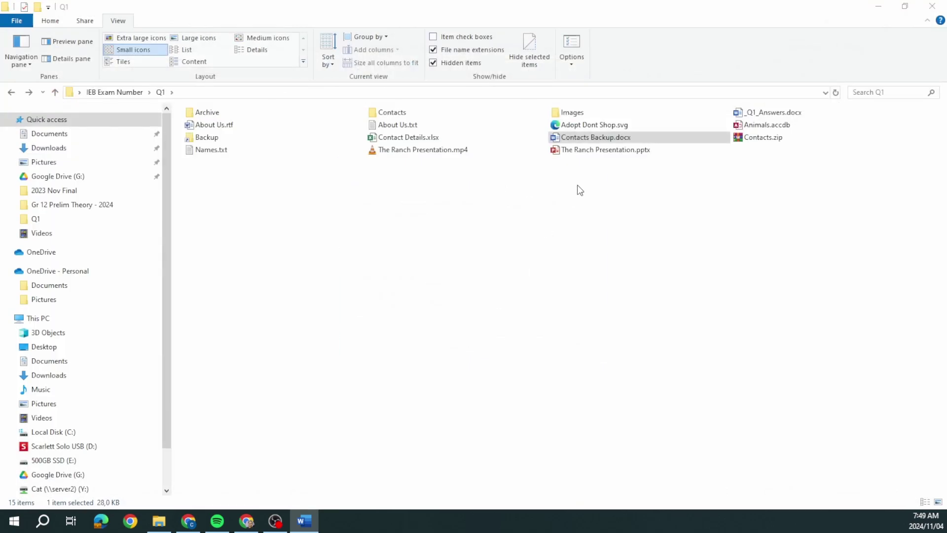
# - Reopen Contacts Backup.docx with its password to verify the protection, then close it
pyautogui.doubleClick(580, 138)
pyautogui.write('••••')
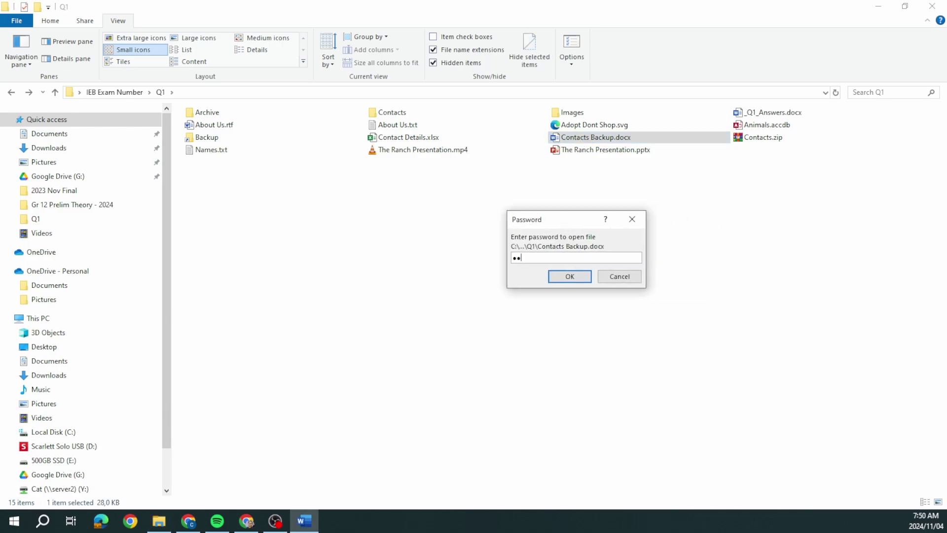
pyautogui.click(570, 276)
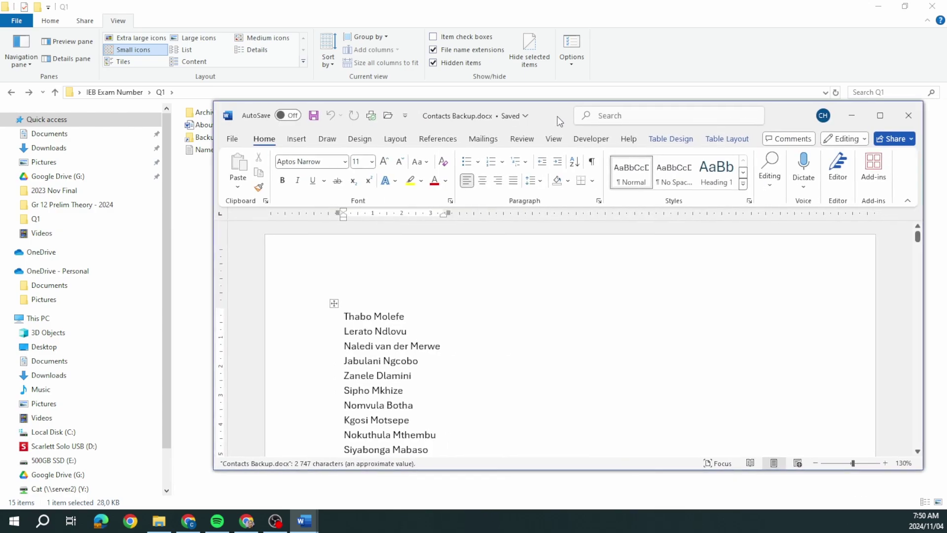
pyautogui.click(857, 105)
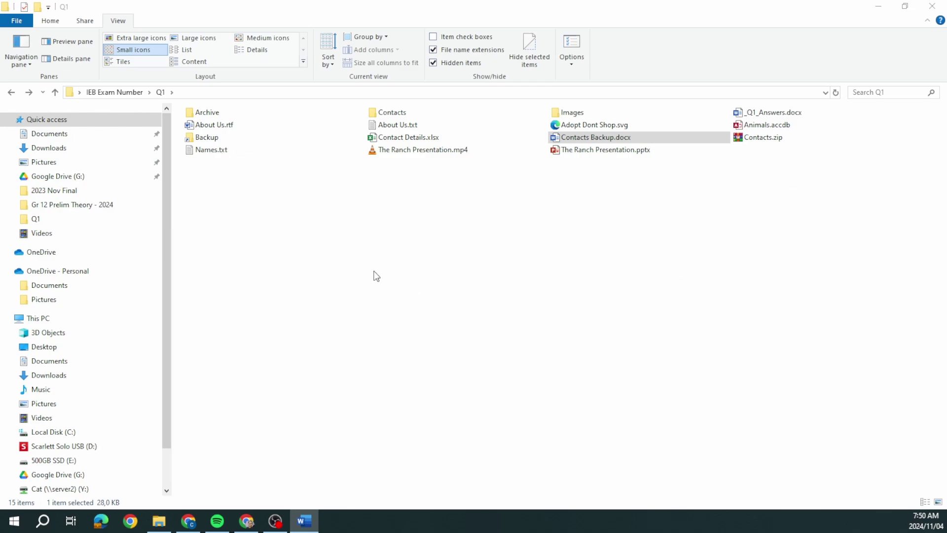
# - Group the Q1 folder's files by Name into A – H, I – P, Q – Z and Other
pyautogui.click(123, 26)
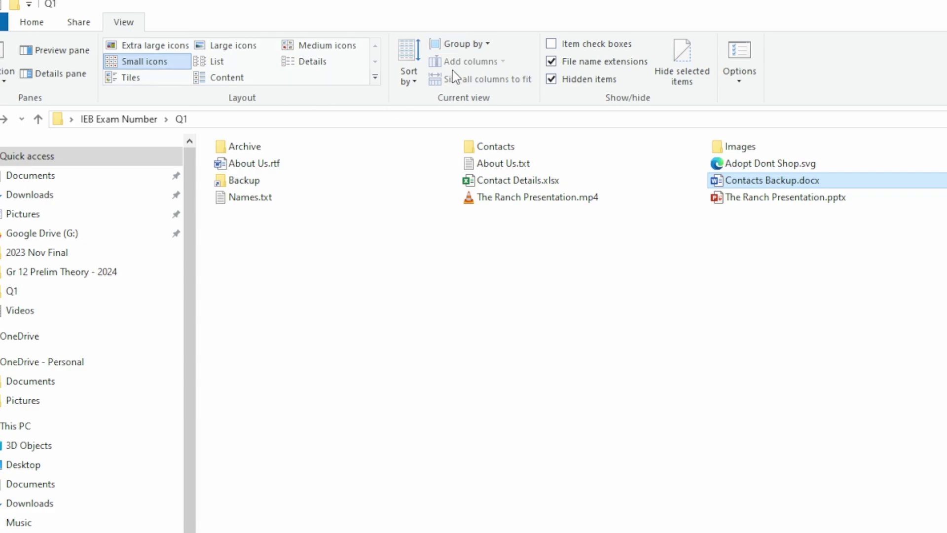
pyautogui.click(490, 47)
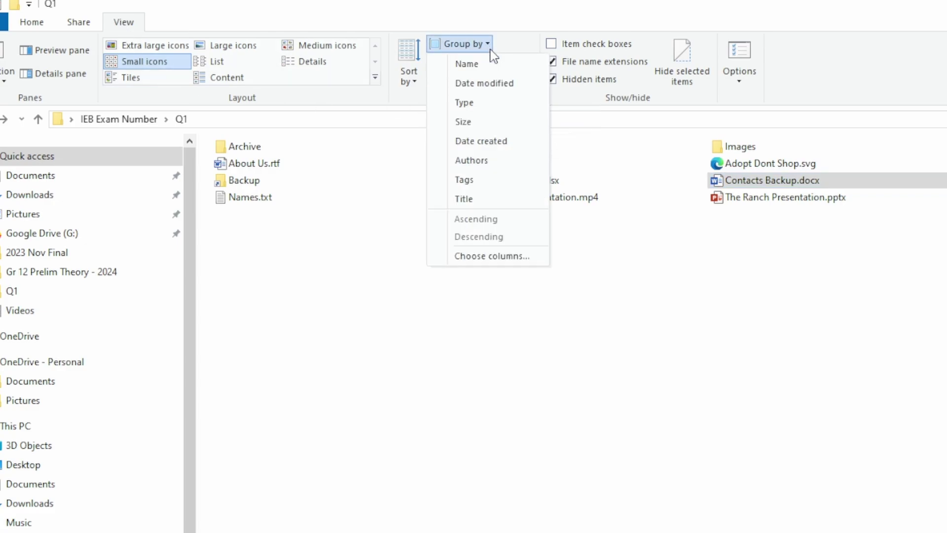
pyautogui.click(491, 68)
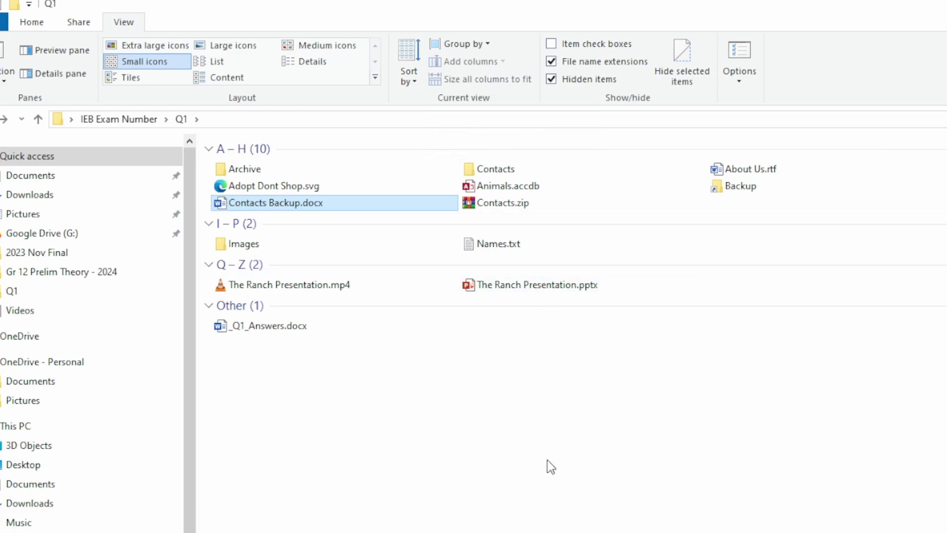
# - Launch Snipping Tool and capture the whole grouped Q1 folder window
pyautogui.click(44, 522)
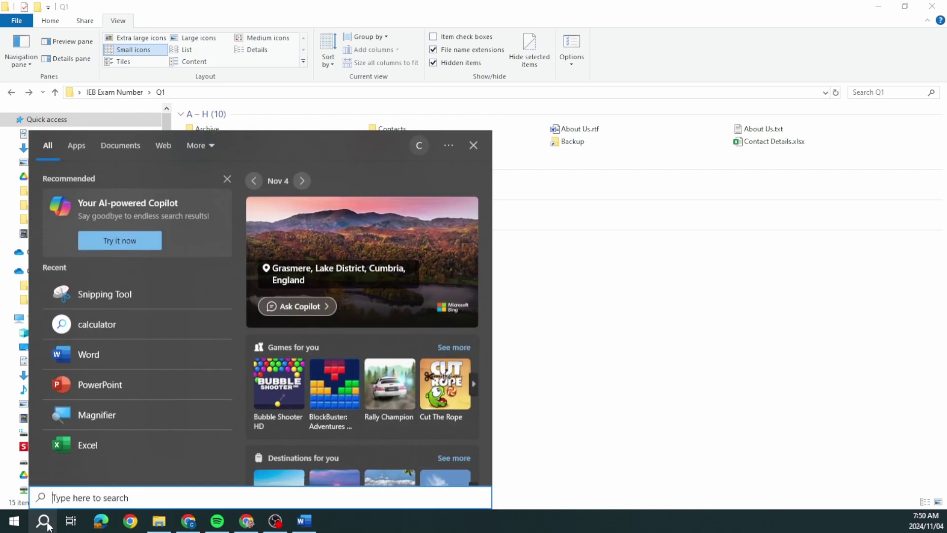
pyautogui.write('snipp')
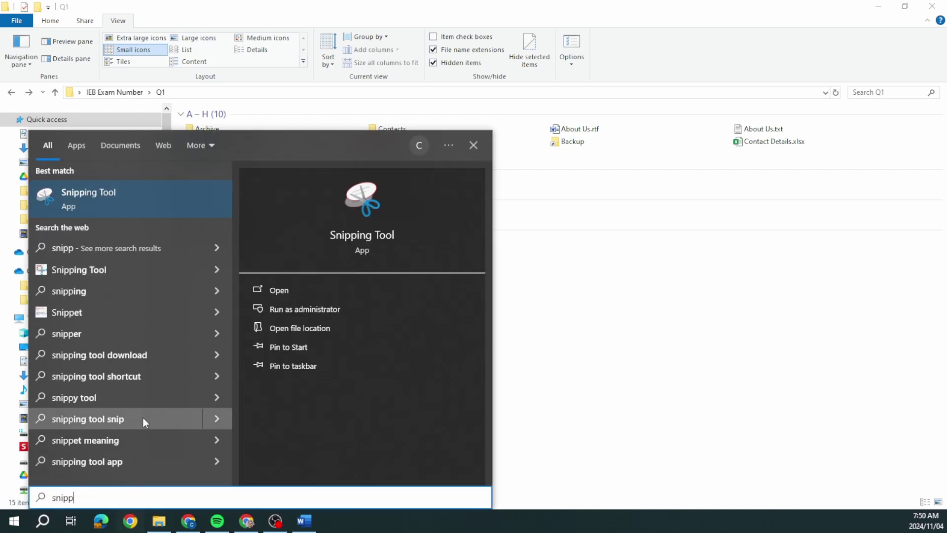
pyautogui.press('Return')
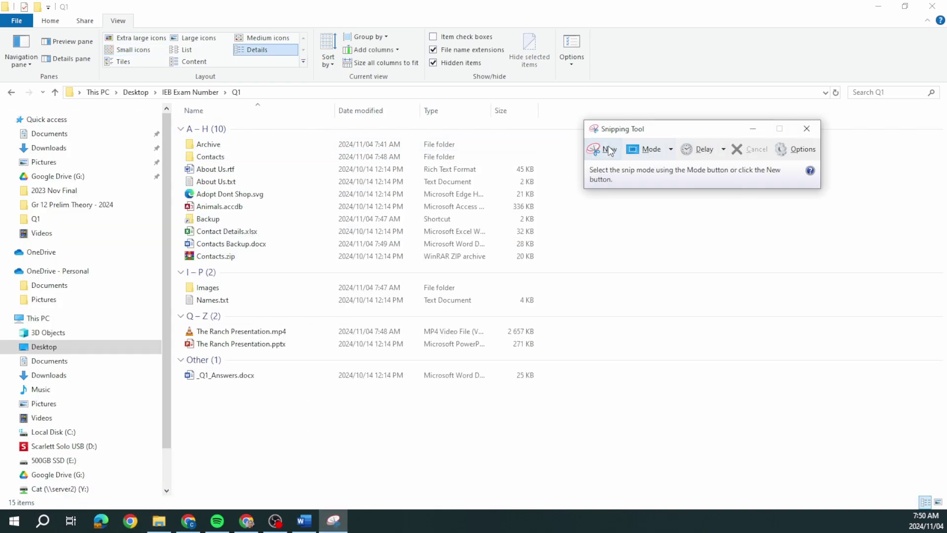
pyautogui.click(604, 149)
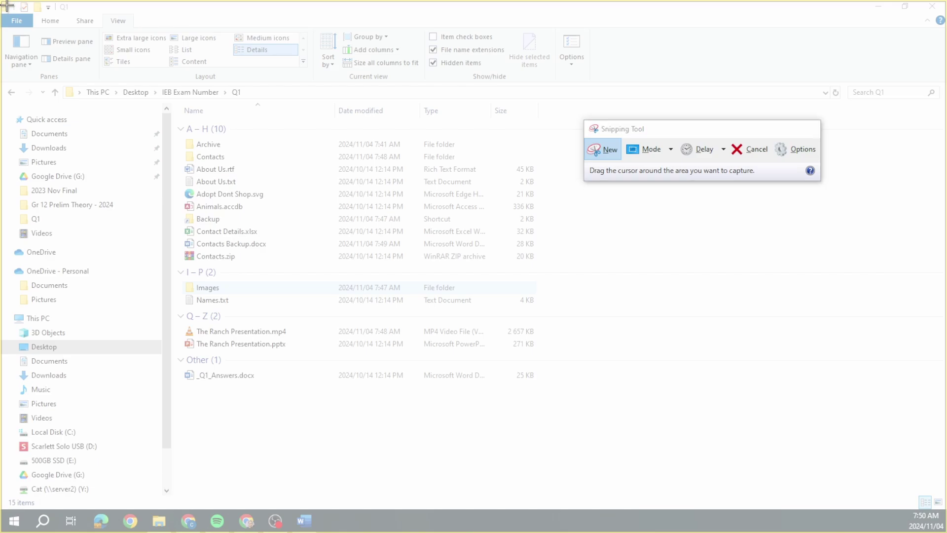
pyautogui.moveTo(6, 5); pyautogui.dragTo(913, 427)
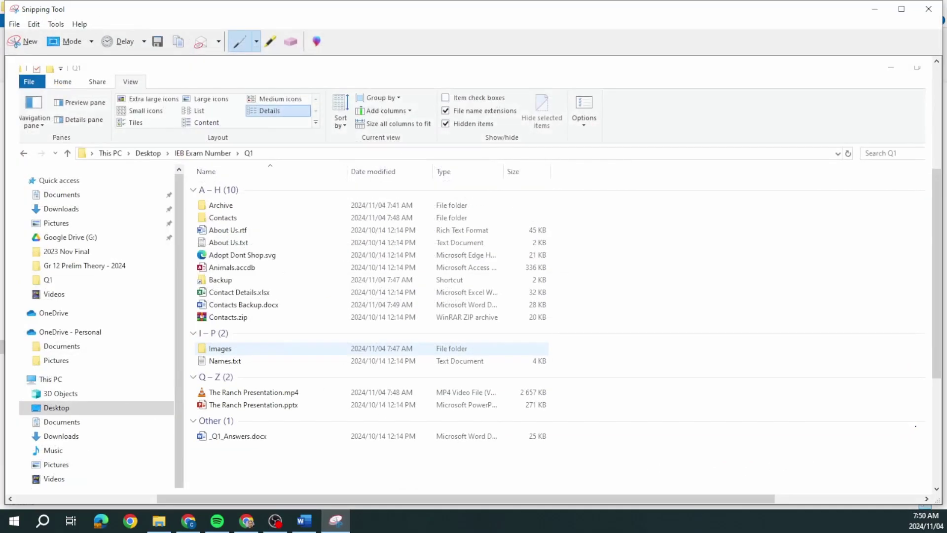
# - Paste the capture as a picture into answer cell 1.9 of _Q1_Answers.docx, resize, save and close
pyautogui.hotkey('alt', 'Tab')
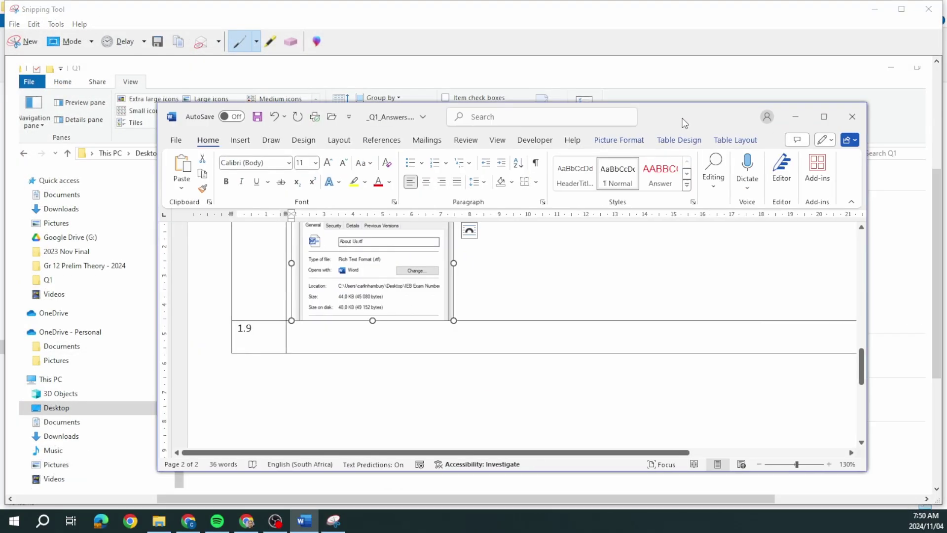
pyautogui.rightClick(498, 334)
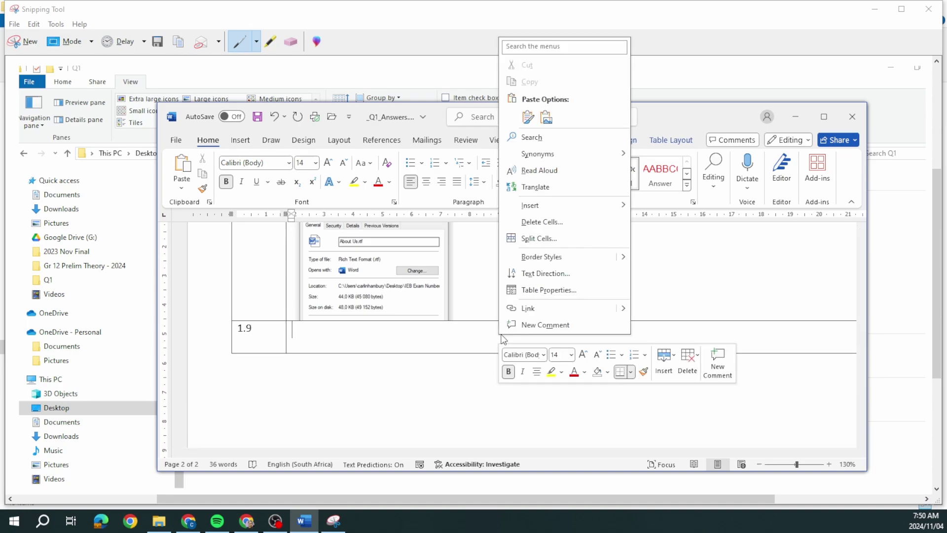
pyautogui.click(547, 118)
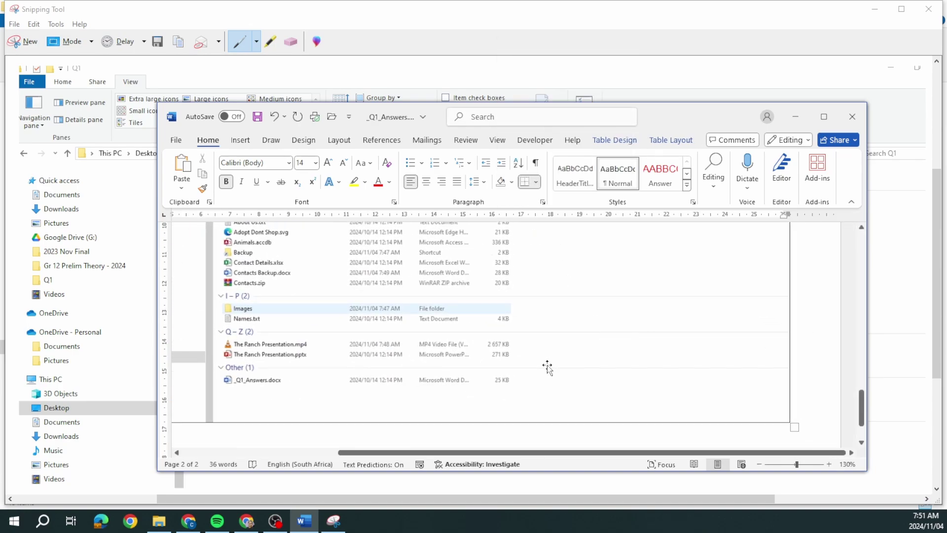
pyautogui.moveTo(819, 421); pyautogui.dragTo(374, 370)
pyautogui.moveTo(438, 454); pyautogui.dragTo(283, 455)
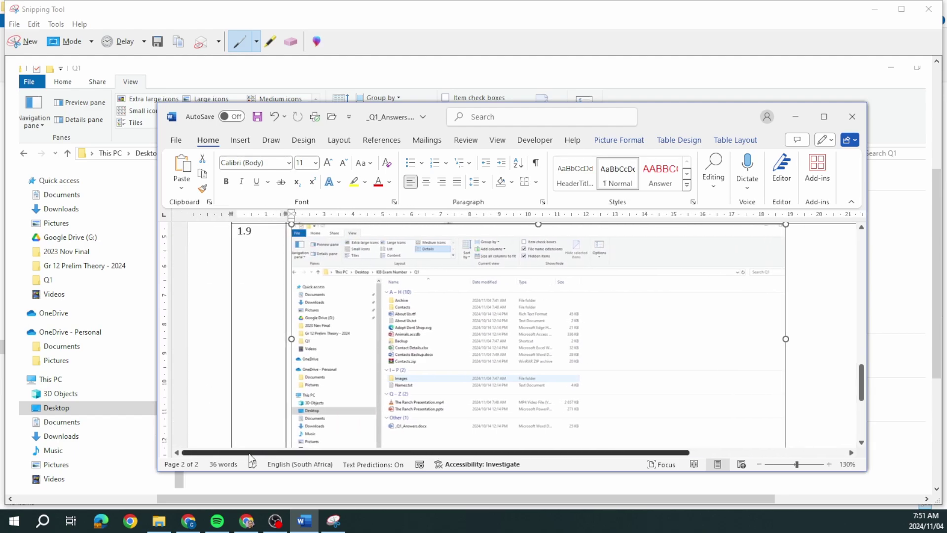
pyautogui.click(259, 117)
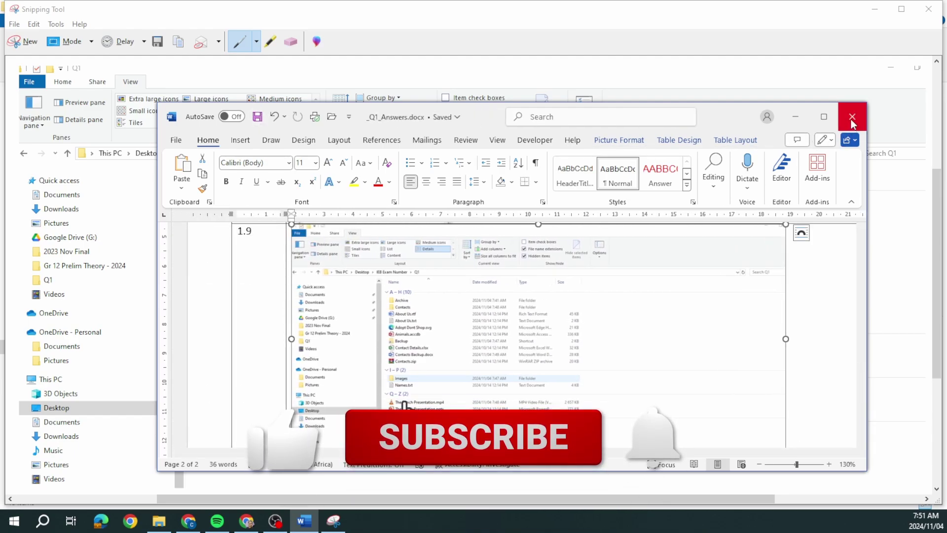
pyautogui.click(852, 120)
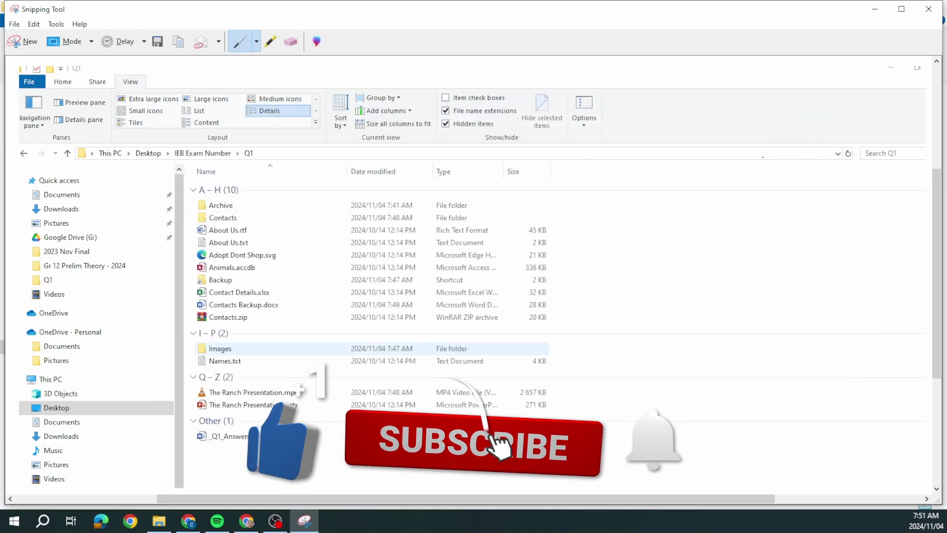